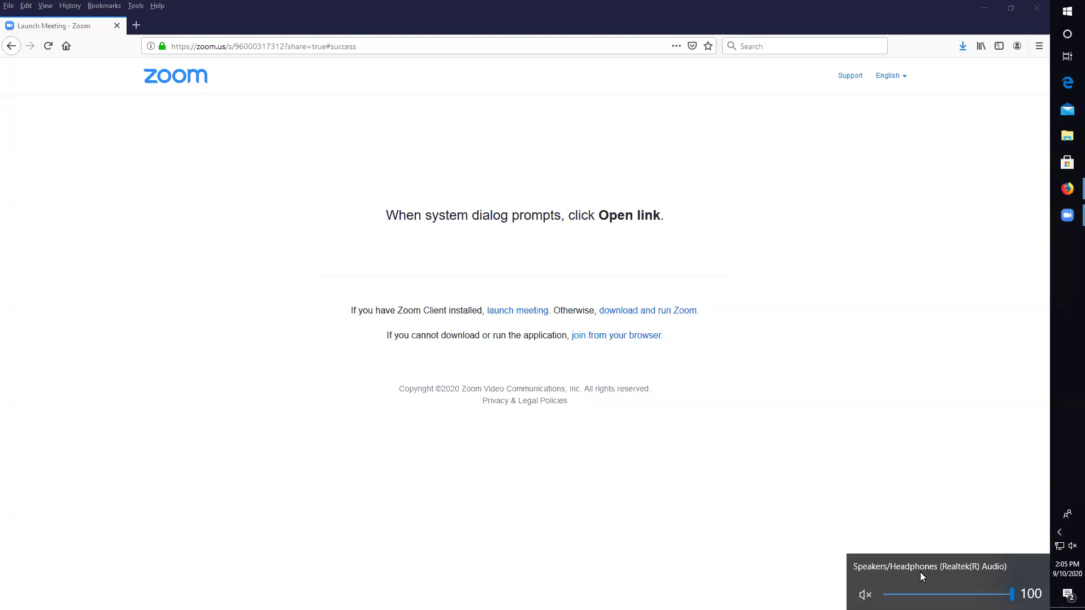
- Unmute the speakers and bring the Firefox window with the course Modules page forward
{"action": "left_click", "coordinate": [865, 594]}
{"action": "left_click", "coordinate": [950, 389]}
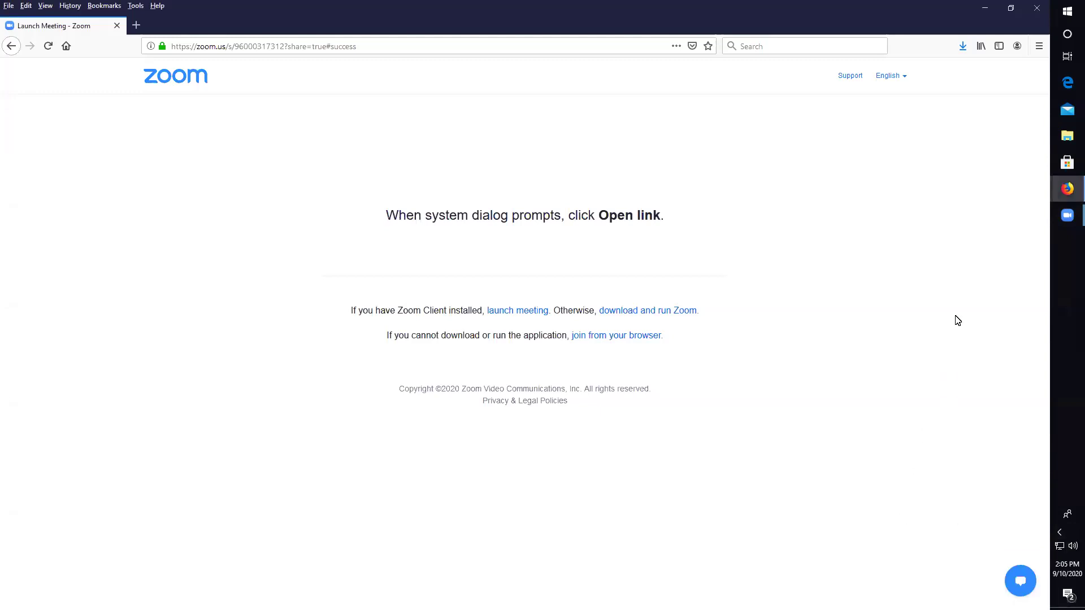
{"action": "mouse_move", "coordinate": [1067, 184]}
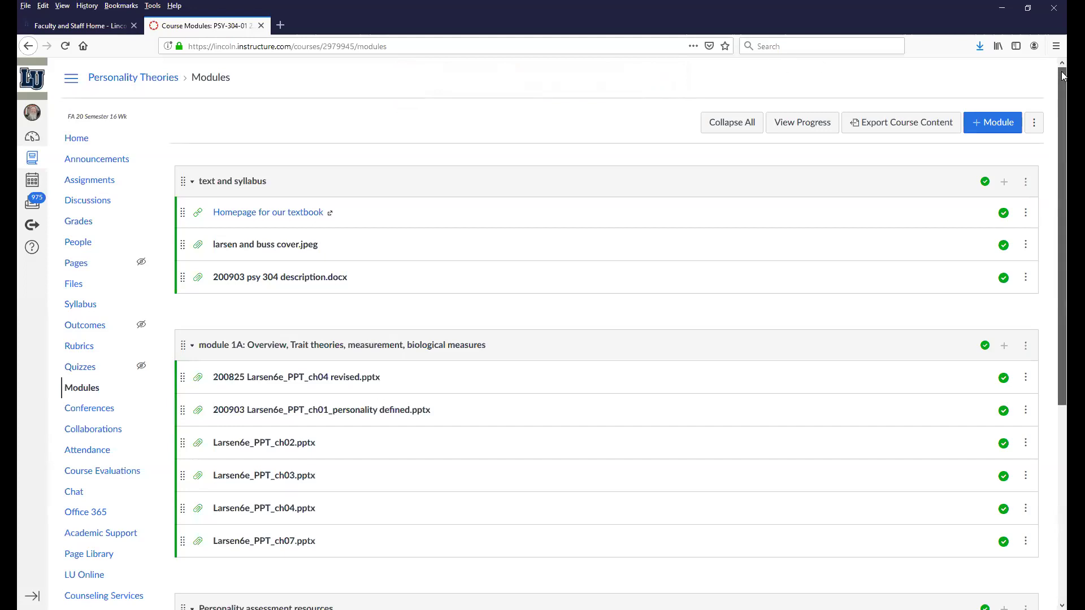
- Under Personality assessment resources, open the 16 Types and IPIP NEO score reporting .xlsx file page
{"action": "left_click_drag", "start_coordinate": [1062, 76], "coordinate": [1051, 165]}
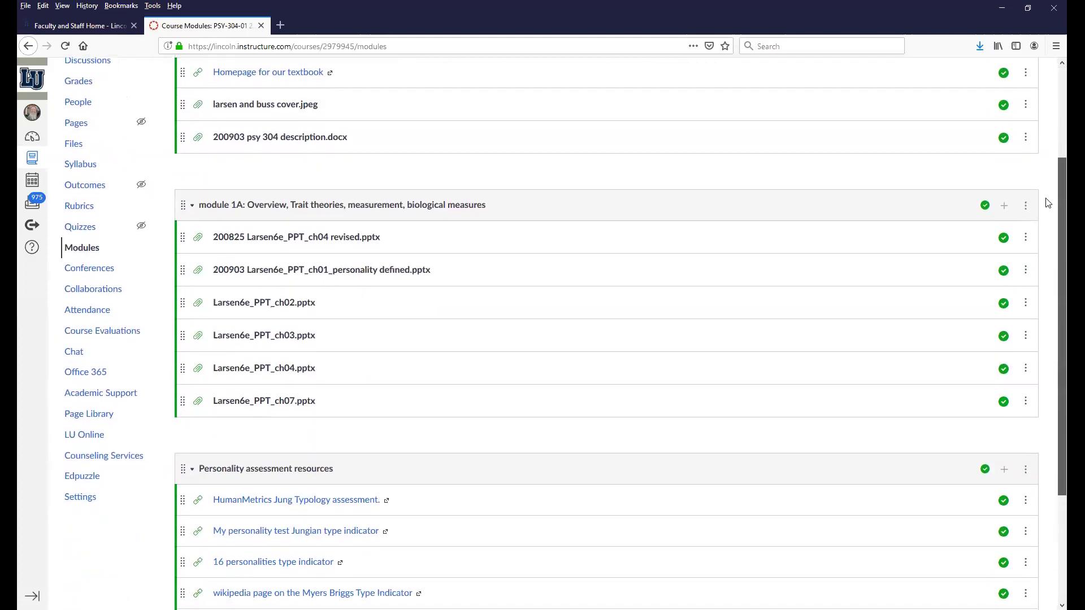
{"action": "scroll", "coordinate": [1037, 333], "scroll_direction": "down", "scroll_amount": 3}
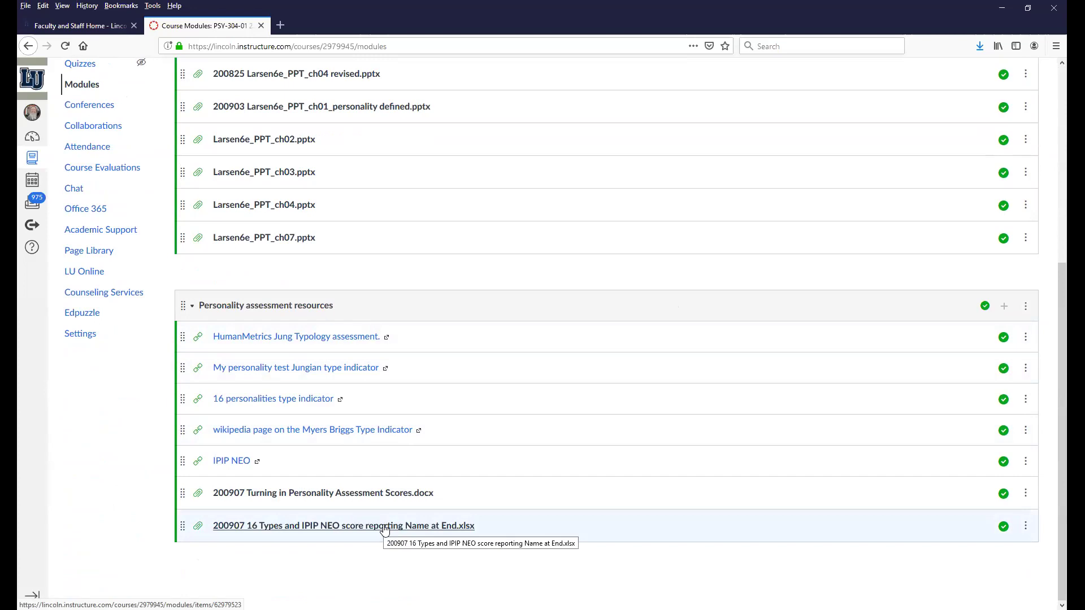
{"action": "left_click", "coordinate": [384, 526]}
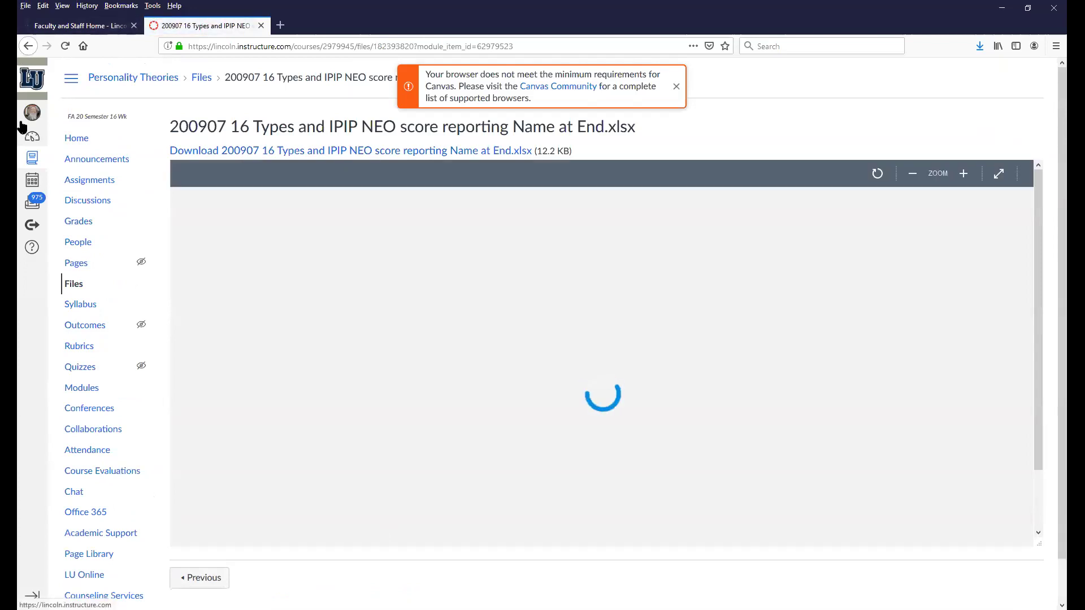
{"action": "left_click", "coordinate": [93, 394]}
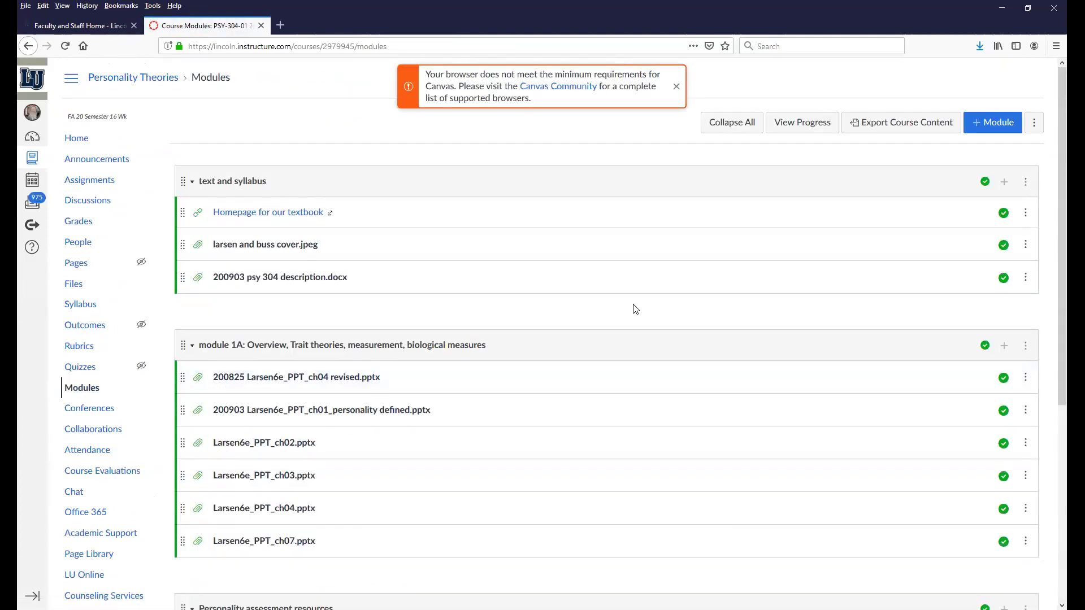
{"action": "left_click_drag", "start_coordinate": [1062, 182], "coordinate": [1063, 378]}
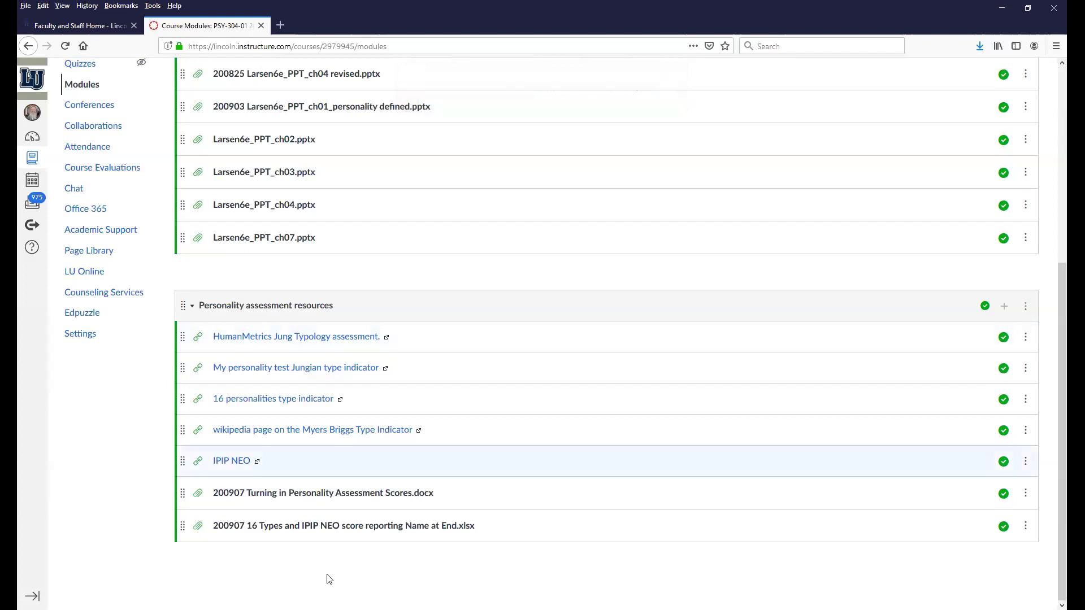
{"action": "left_click", "coordinate": [349, 526]}
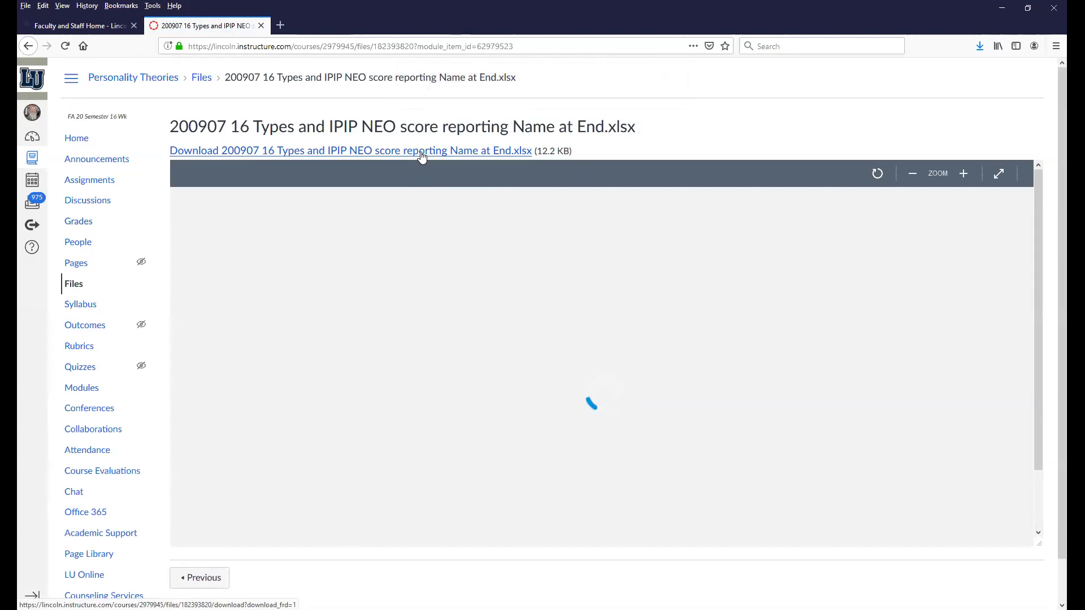
- Download the score reporting spreadsheet and open it with Microsoft Excel
{"action": "left_click", "coordinate": [421, 151]}
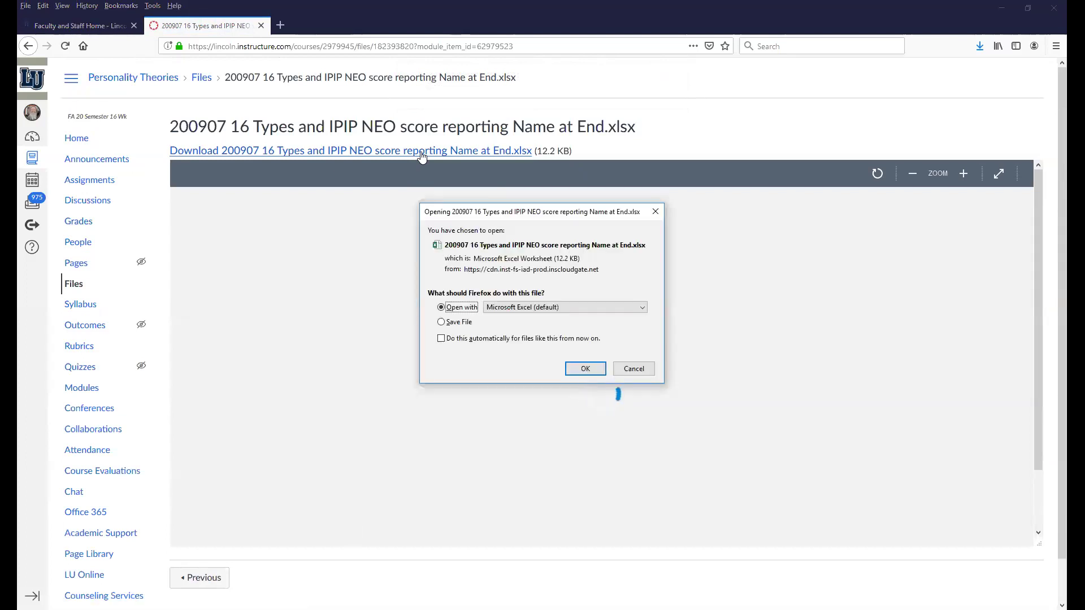
{"action": "left_click", "coordinate": [575, 370]}
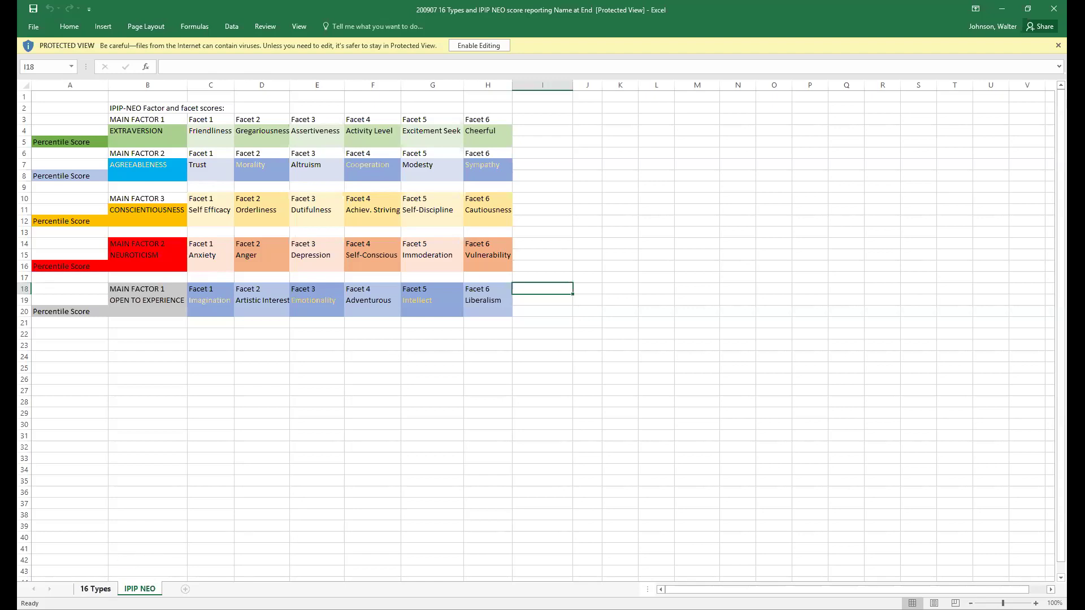
- Go to cell B5 on the 16 Types sheet and enable editing of the workbook
{"action": "left_click", "coordinate": [95, 588]}
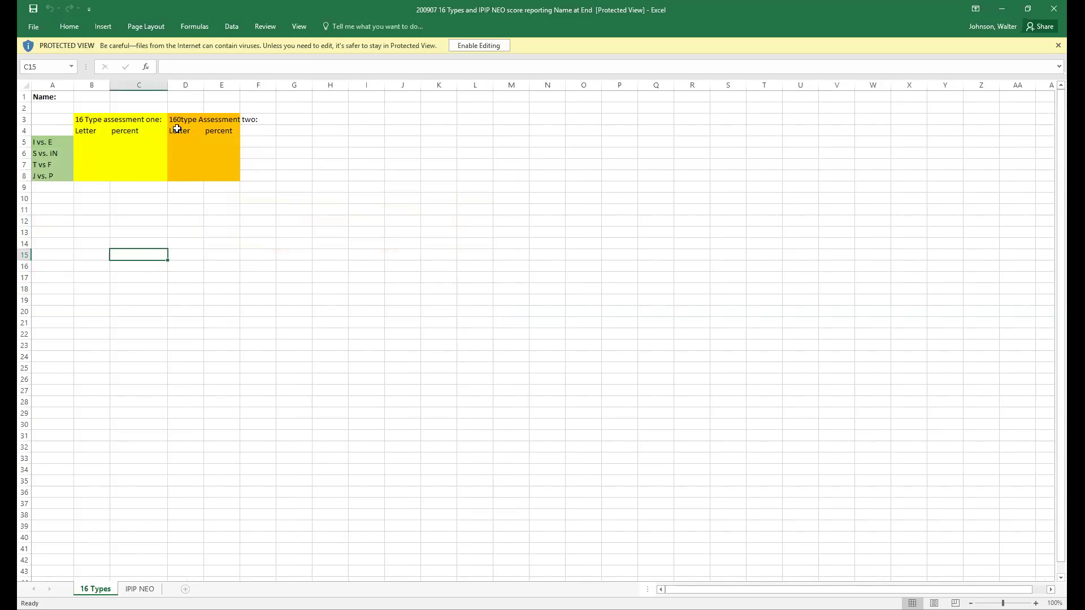
{"action": "left_click", "coordinate": [95, 142]}
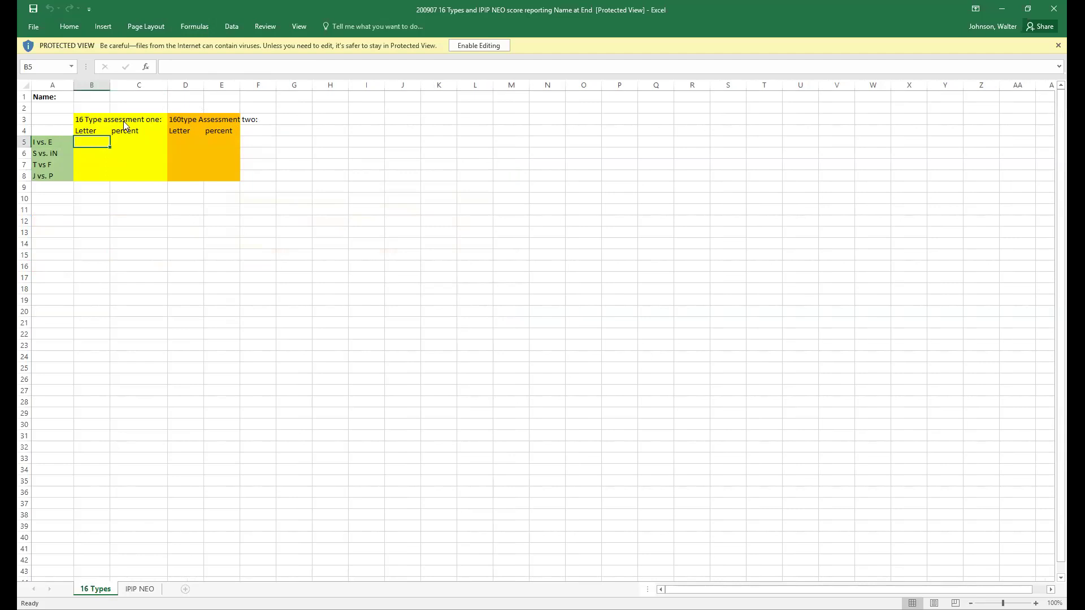
{"action": "left_click", "coordinate": [489, 48]}
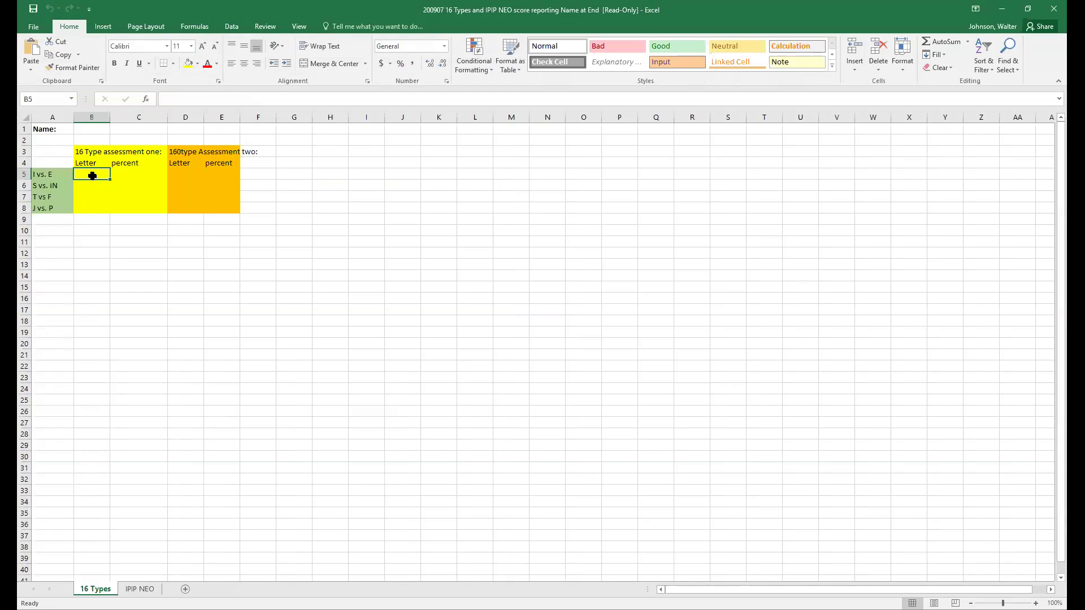
- Enter the assessment-one letters I, N, F and P in B5 through B8
{"action": "type", "text": "I"}
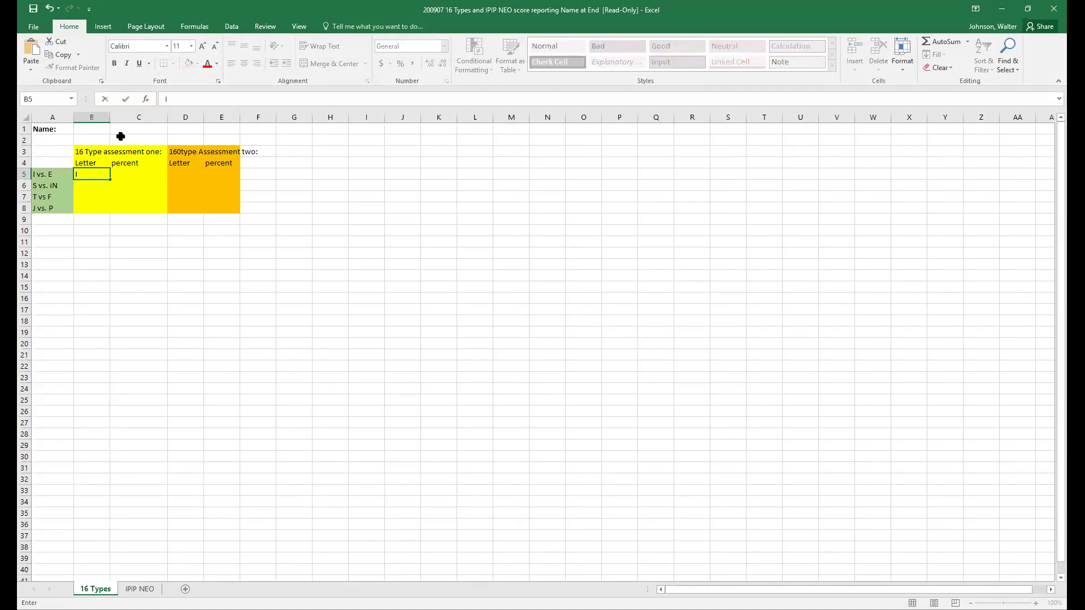
{"action": "left_click", "coordinate": [85, 189]}
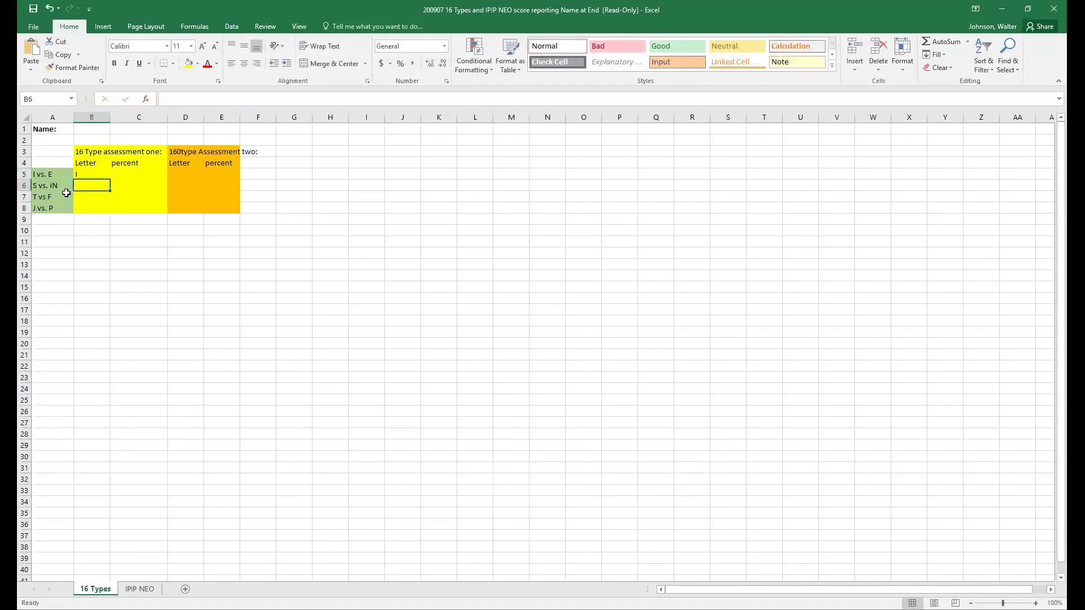
{"action": "type", "text": "N"}
{"action": "left_click", "coordinate": [79, 200]}
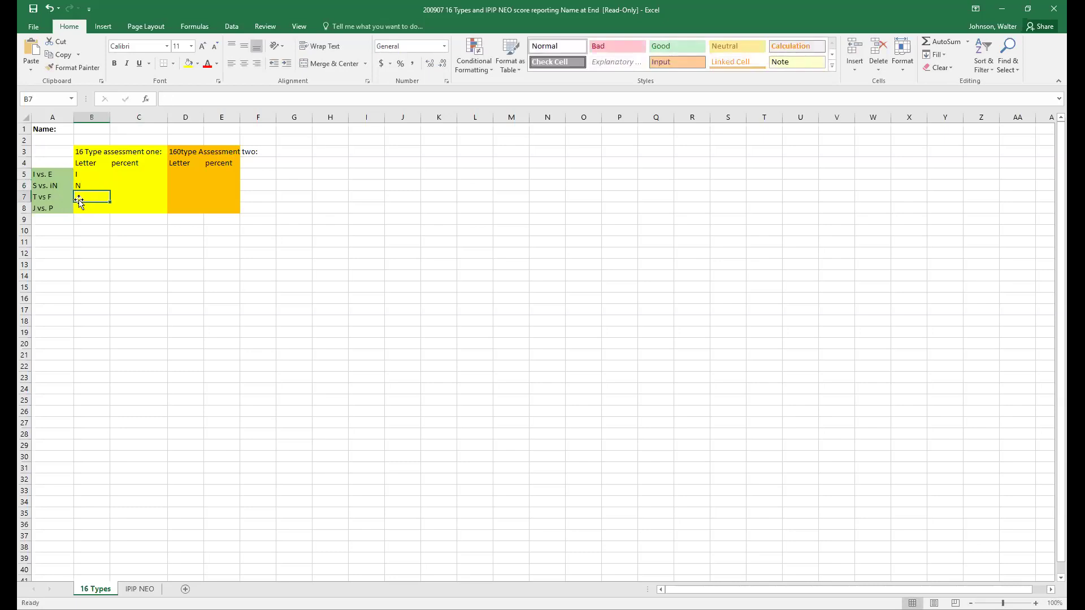
{"action": "type", "text": "F"}
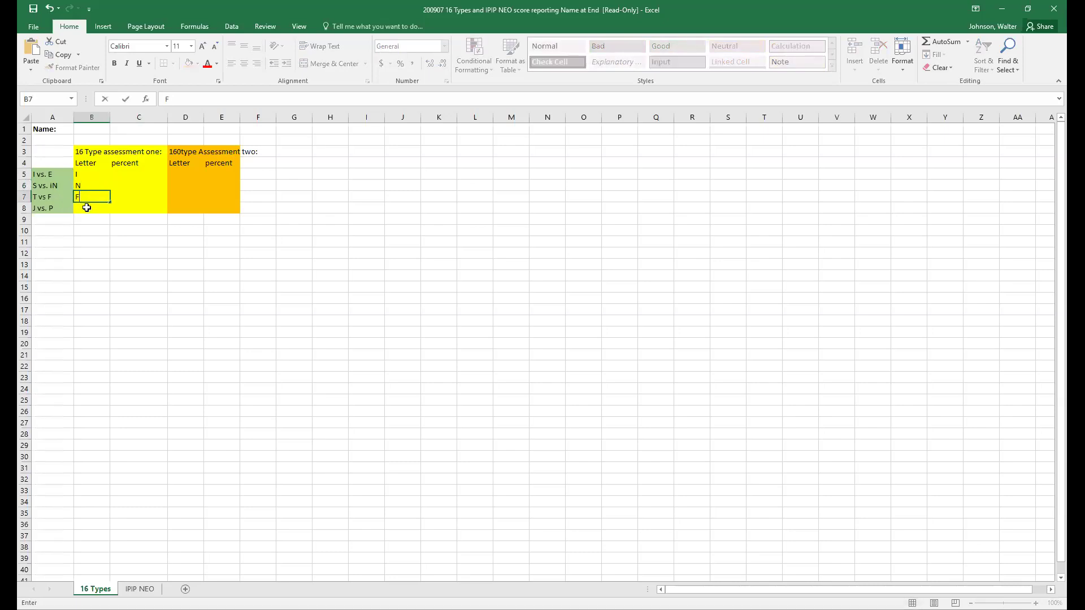
{"action": "left_click", "coordinate": [75, 208]}
{"action": "type", "text": "P"}
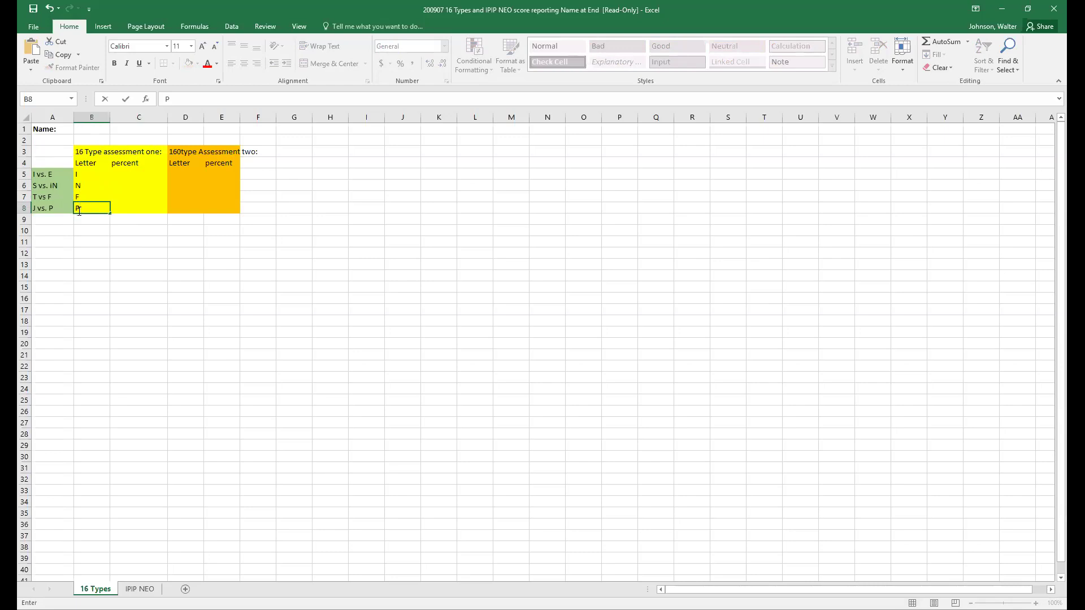
- Enter 80% in C5 and 64 in C6
{"action": "left_click", "coordinate": [148, 177]}
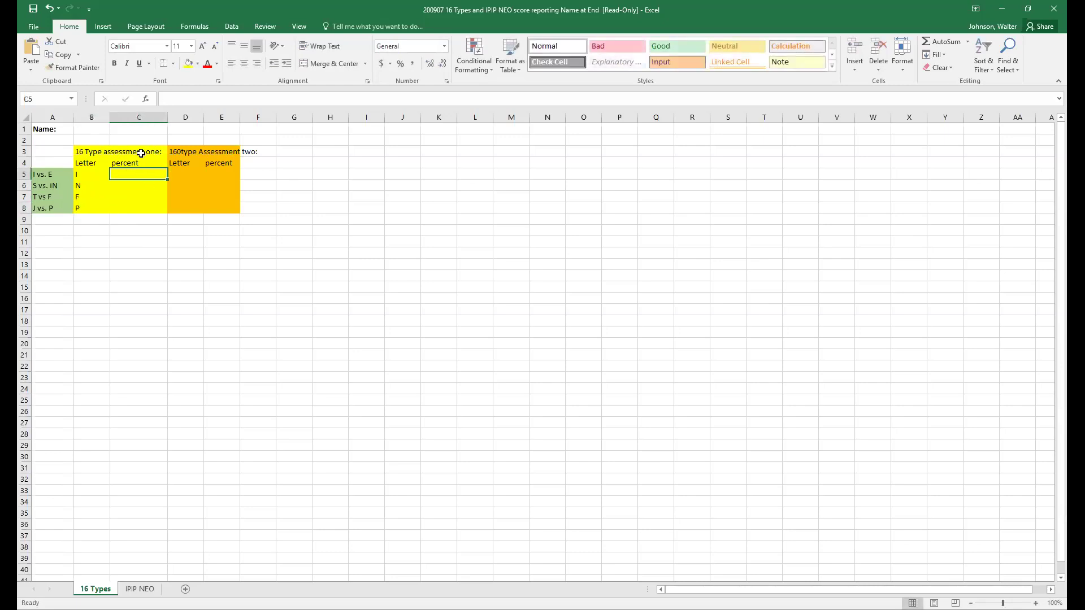
{"action": "left_click", "coordinate": [138, 116]}
{"action": "left_click", "coordinate": [97, 287]}
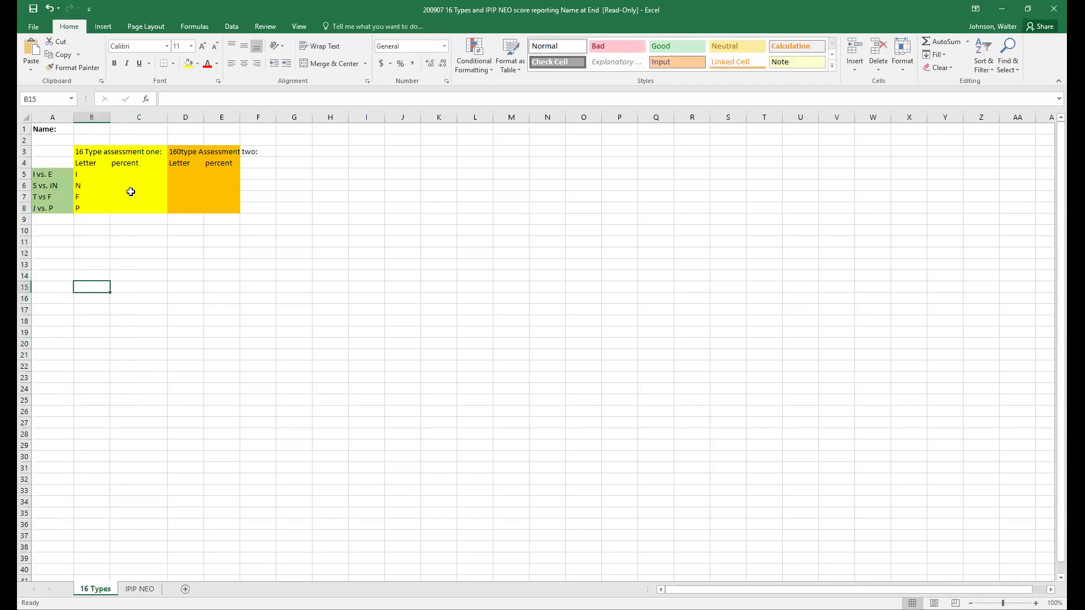
{"action": "left_click", "coordinate": [137, 166]}
{"action": "left_click", "coordinate": [134, 176]}
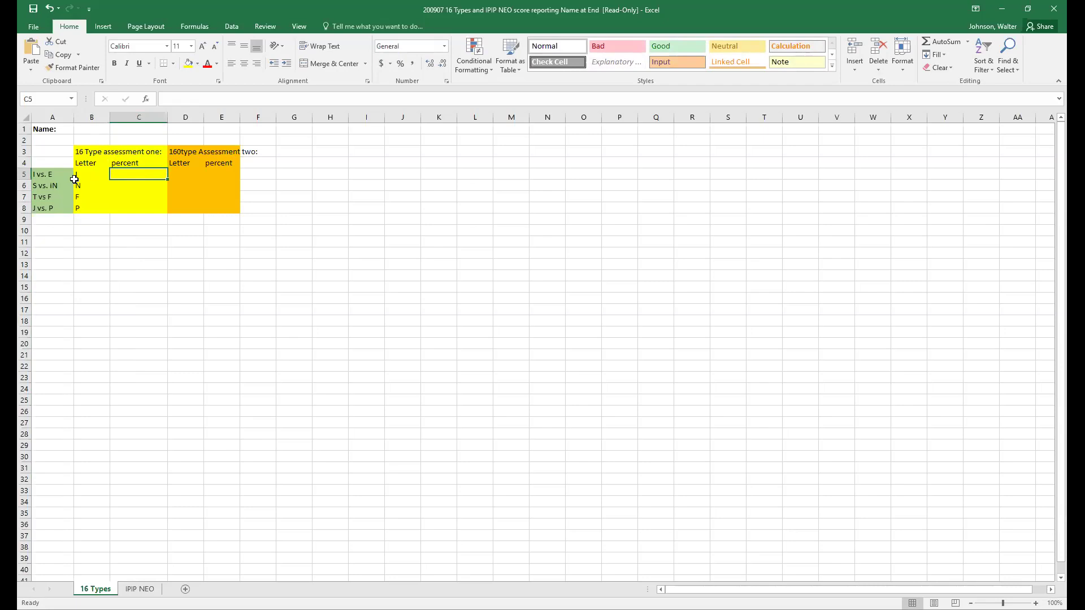
{"action": "type", "text": "80%"}
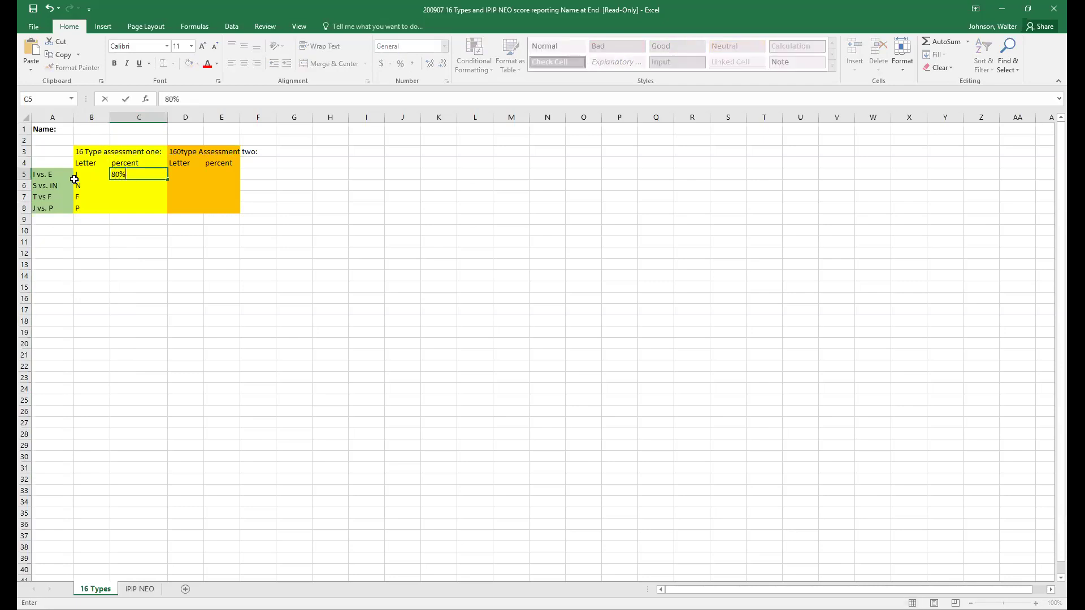
{"action": "left_click", "coordinate": [127, 195]}
{"action": "left_click", "coordinate": [127, 186]}
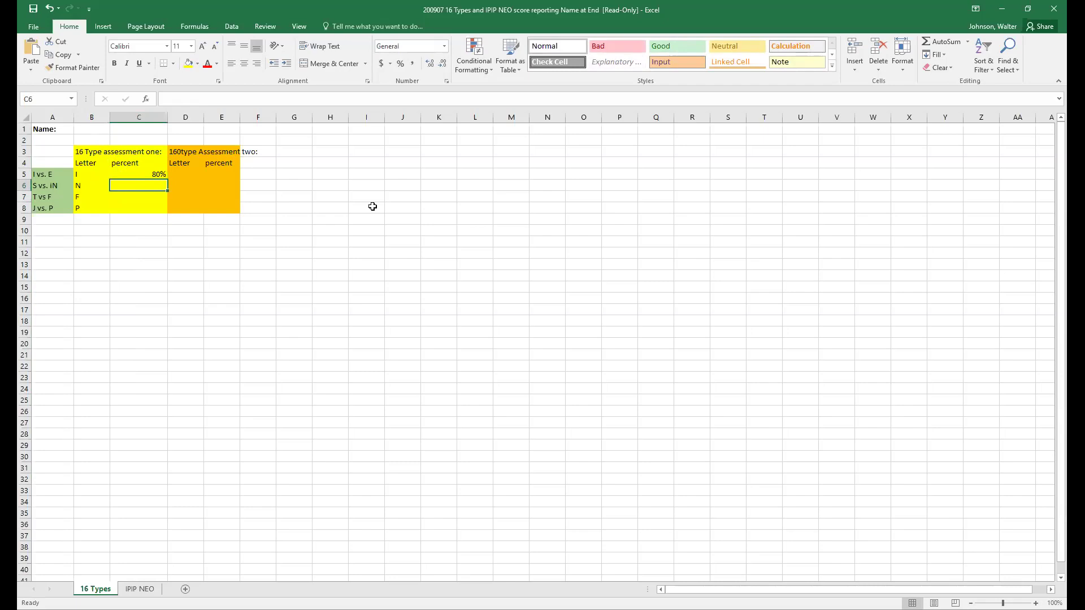
{"action": "type", "text": "64"}
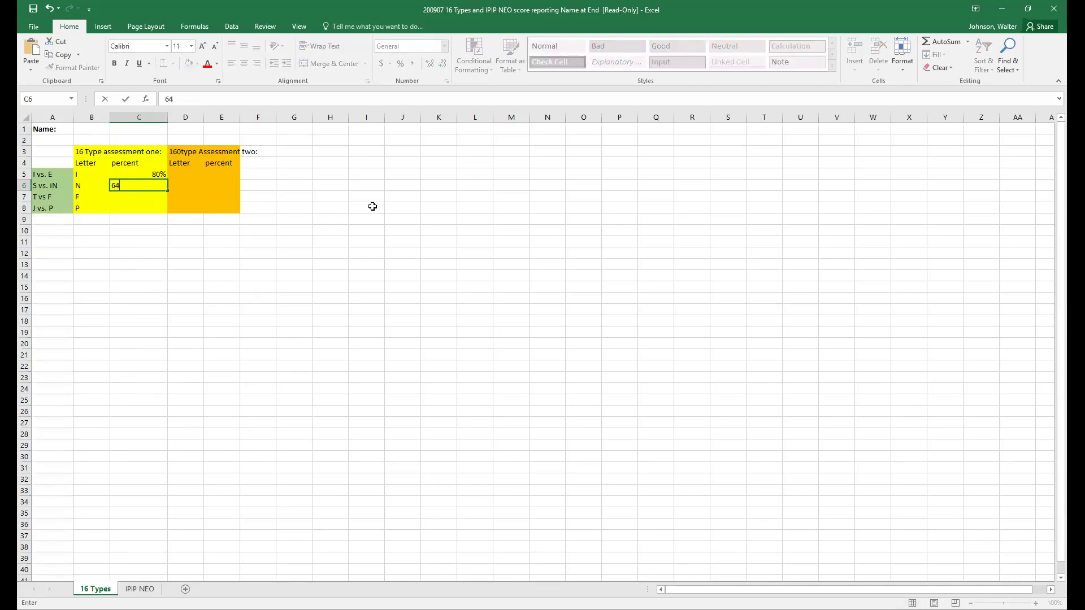
{"action": "key", "text": "Tab"}
- Correct C5 from the mistyped 800% back to 80%
{"action": "left_click", "coordinate": [160, 173]}
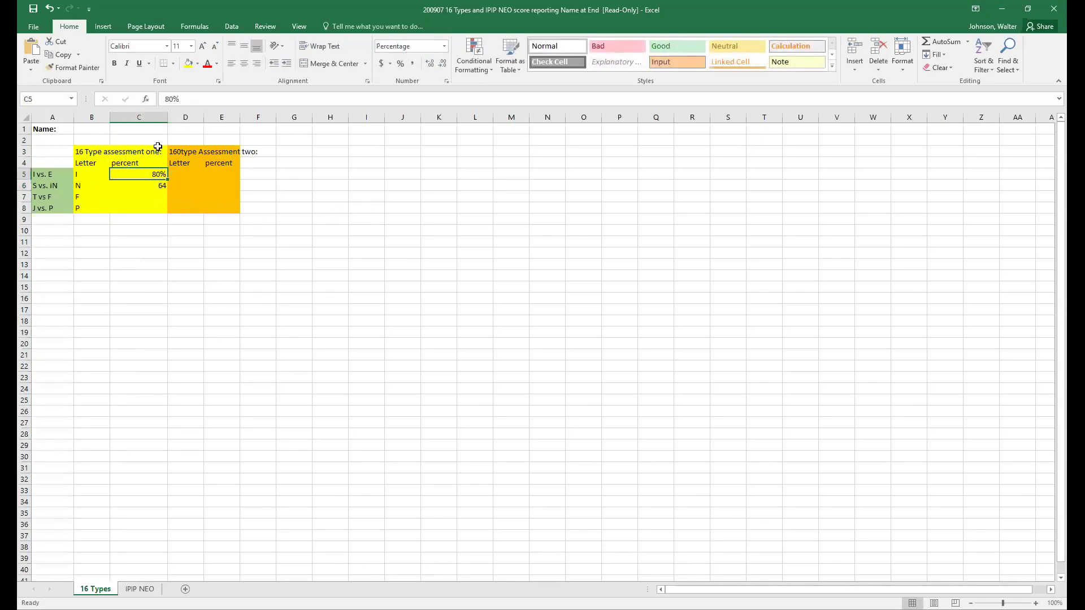
{"action": "left_click", "coordinate": [208, 100]}
{"action": "type", "text": "0"}
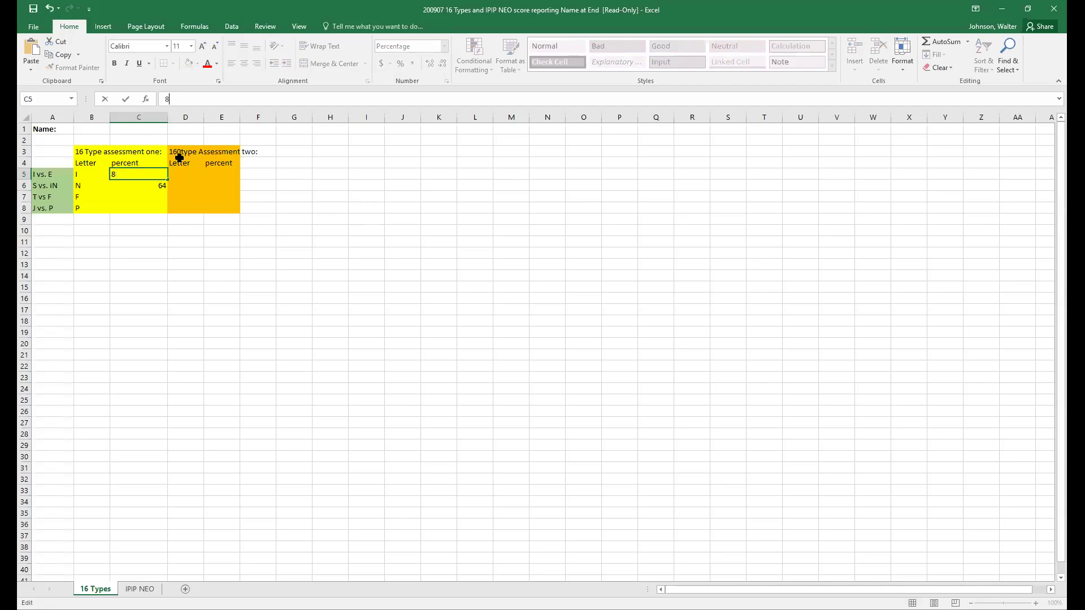
{"action": "left_click", "coordinate": [140, 195]}
{"action": "left_click", "coordinate": [143, 176]}
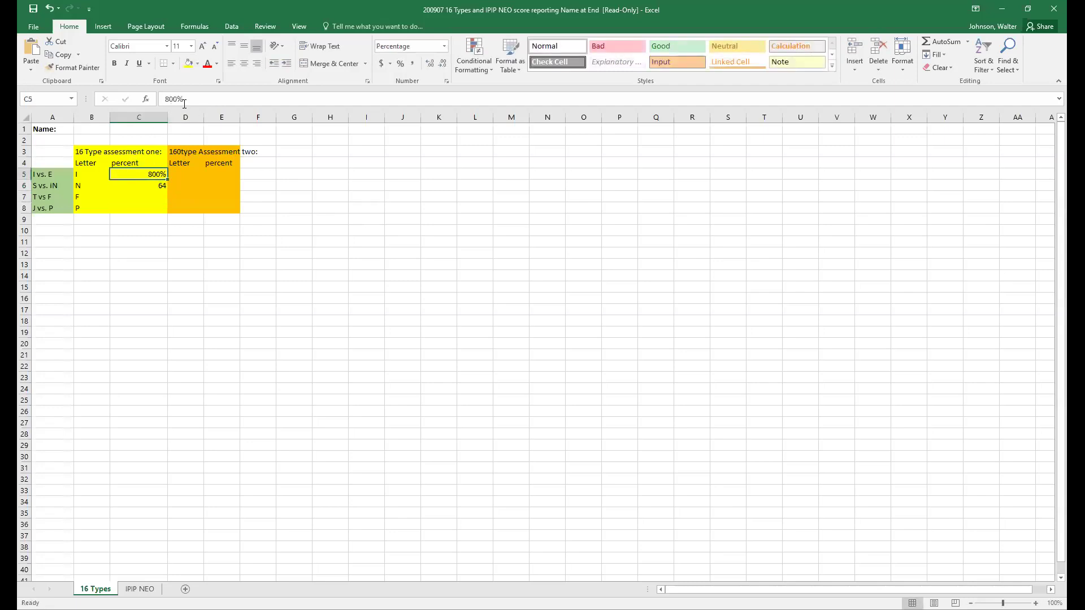
{"action": "left_click", "coordinate": [191, 100]}
{"action": "key", "text": "BackSpace"}
{"action": "key", "text": "BackSpace"}
{"action": "key", "text": "BackSpace"}
{"action": "key", "text": "BackSpace"}
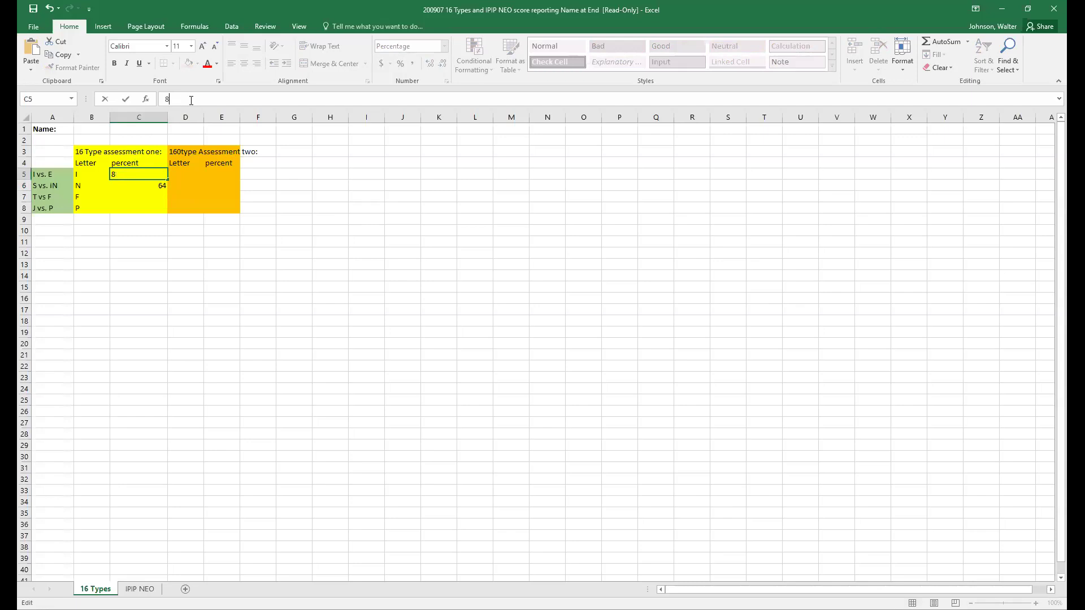
{"action": "type", "text": "80"}
{"action": "key", "text": "Return"}
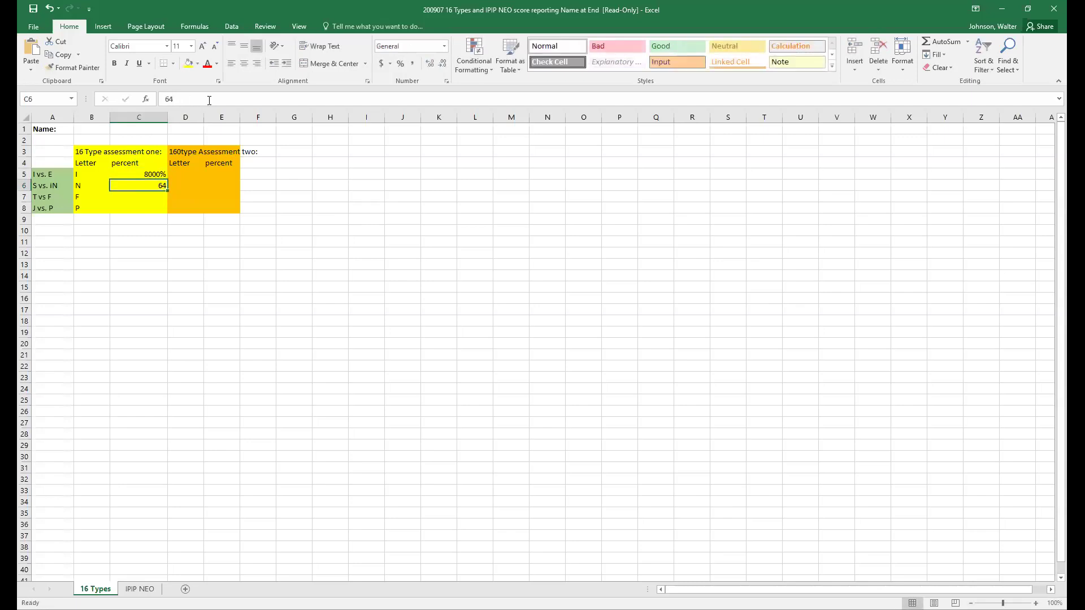
{"action": "left_click", "coordinate": [137, 173]}
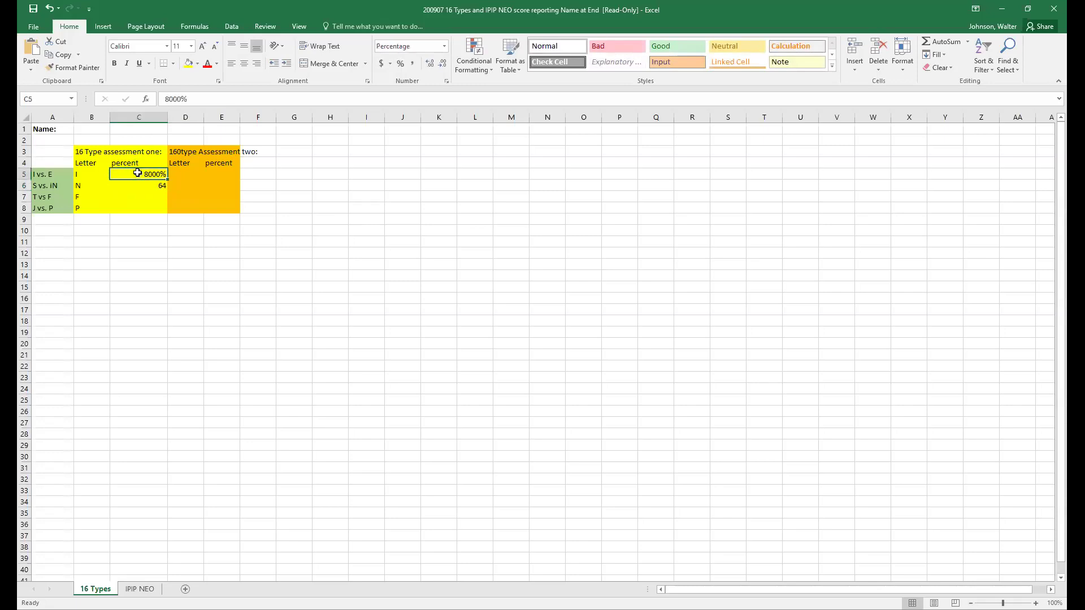
{"action": "type", "text": "80"}
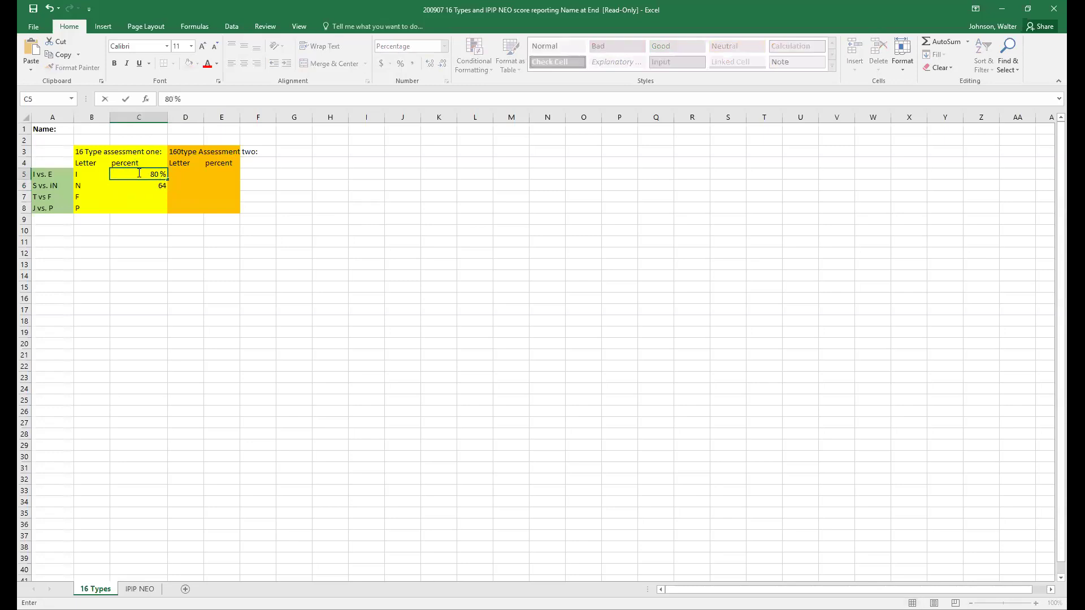
{"action": "key", "text": "BackSpace"}
{"action": "left_click", "coordinate": [151, 191]}
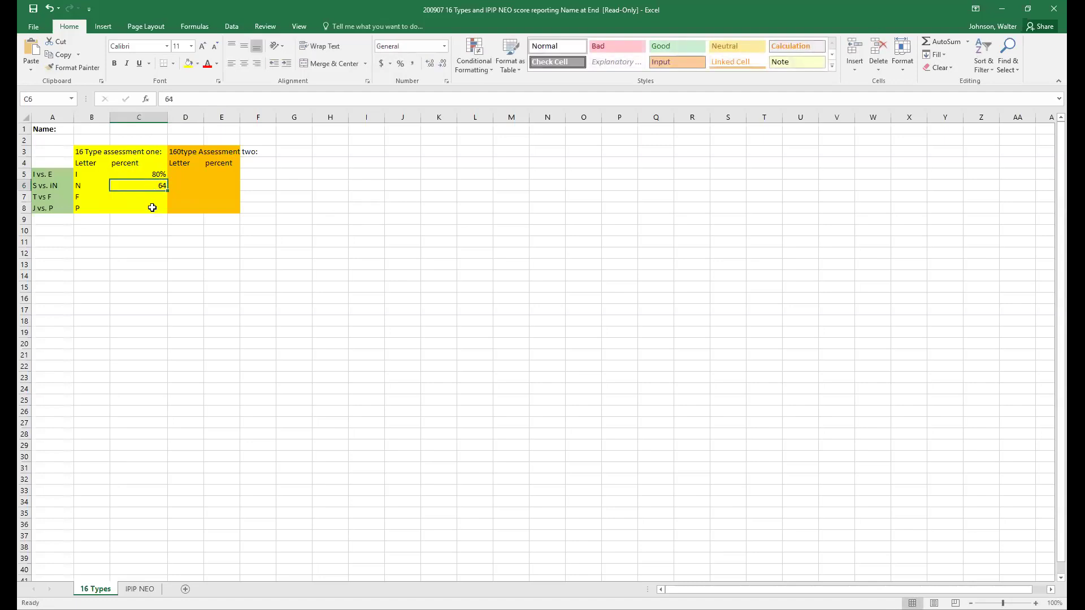
- Enter 56 in C7 and 60 in C8, then start assessment two with I in D5
{"action": "left_click", "coordinate": [152, 196]}
{"action": "type", "text": "77"}
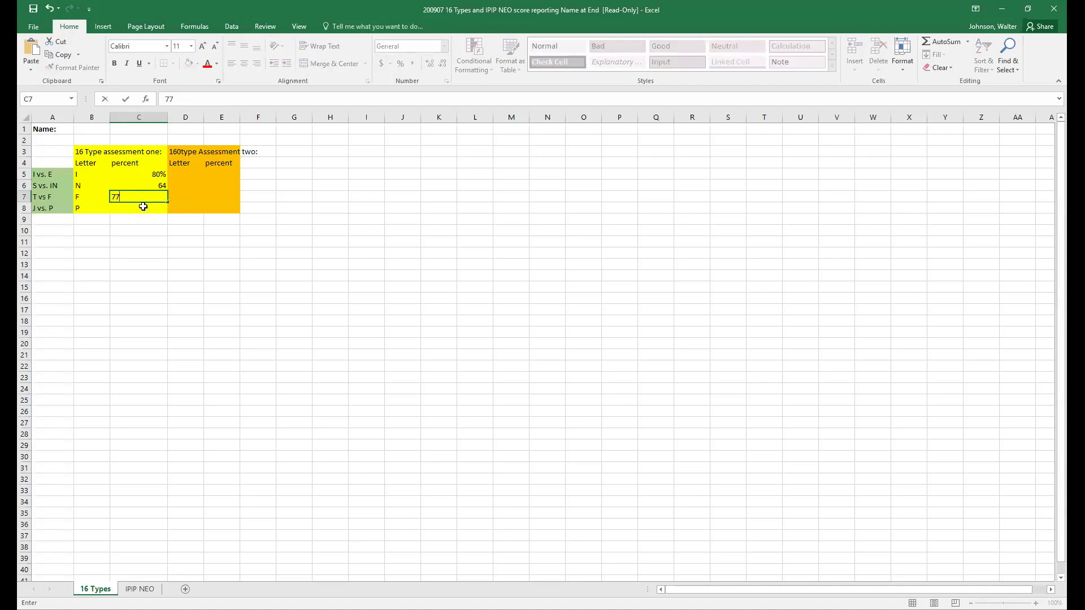
{"action": "key", "text": "BackSpace"}
{"action": "key", "text": "BackSpace"}
{"action": "type", "text": "56"}
{"action": "left_click", "coordinate": [158, 211]}
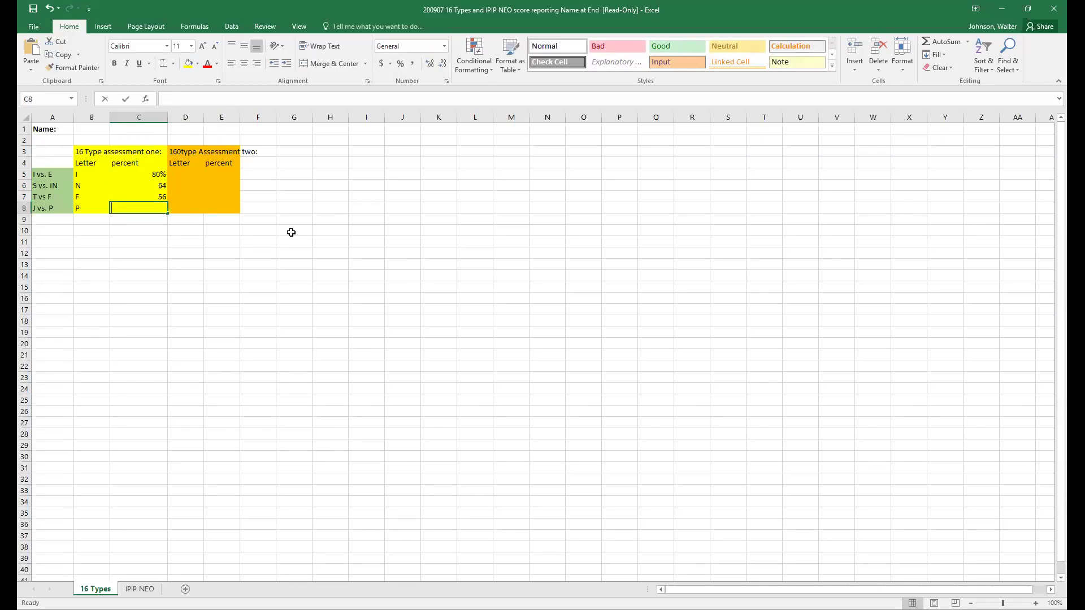
{"action": "type", "text": "60"}
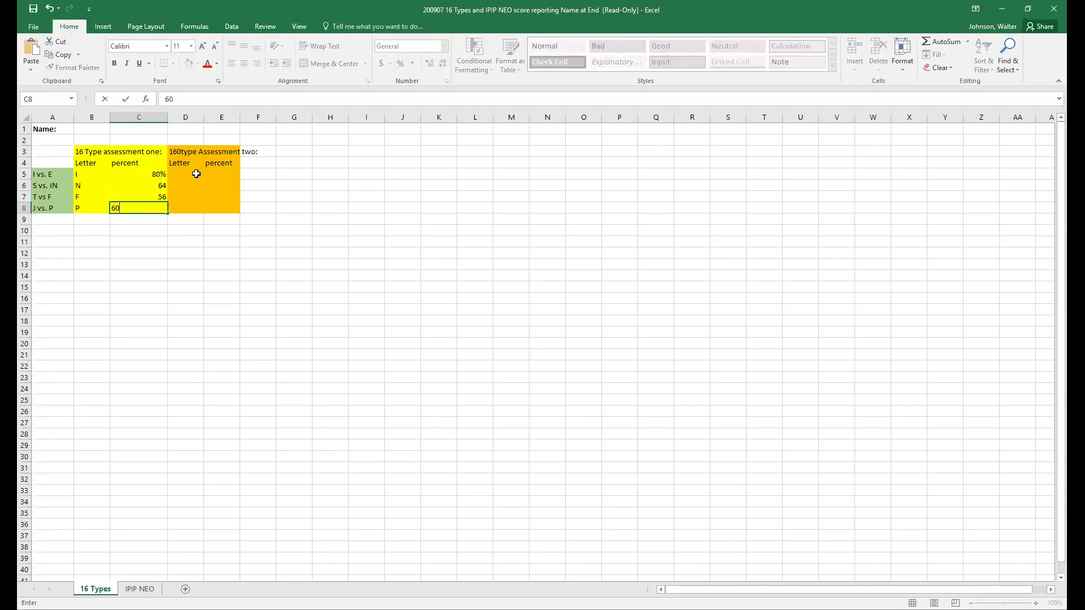
{"action": "left_click", "coordinate": [196, 174]}
{"action": "type", "text": "I"}
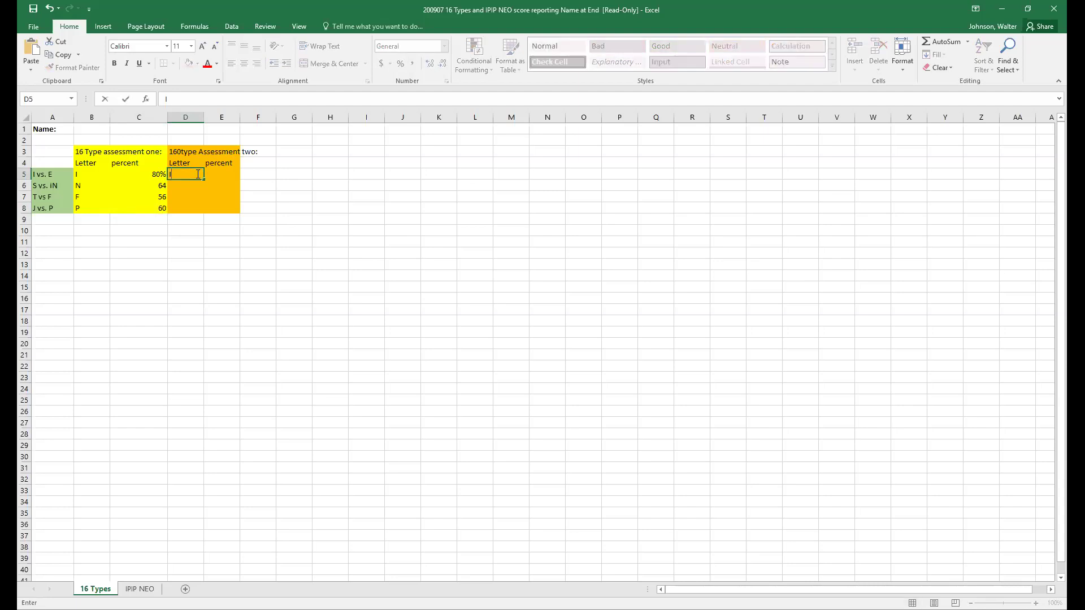
- Enter the assessment-two letters I, N, F and P in D5 through D8
{"action": "key", "text": "Return"}
{"action": "type", "text": "N"}
{"action": "key", "text": "Return"}
{"action": "type", "text": "F"}
{"action": "key", "text": "Tab"}
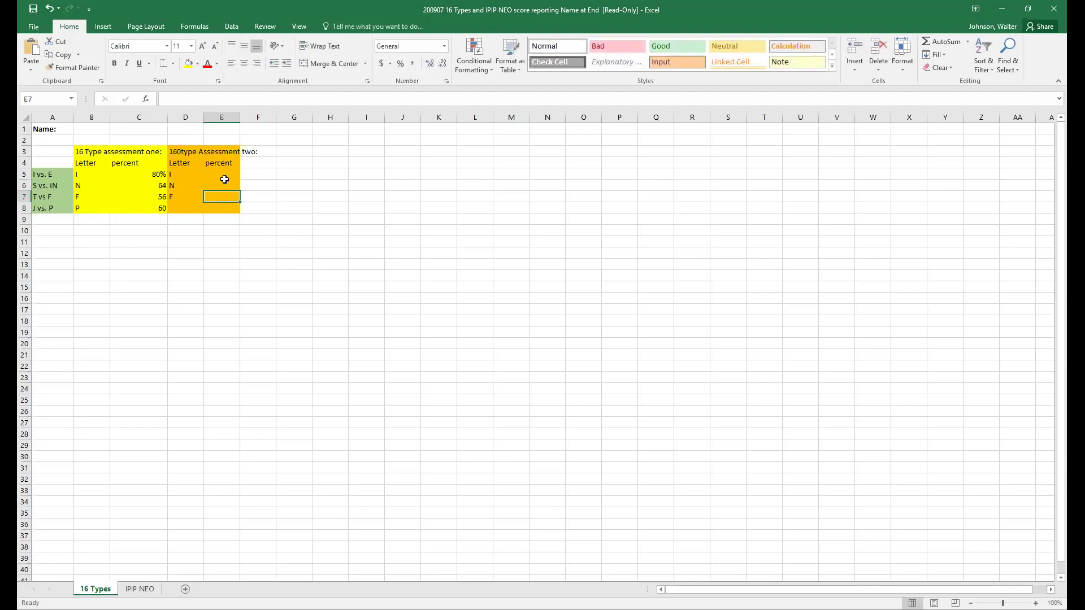
{"action": "left_click", "coordinate": [196, 209]}
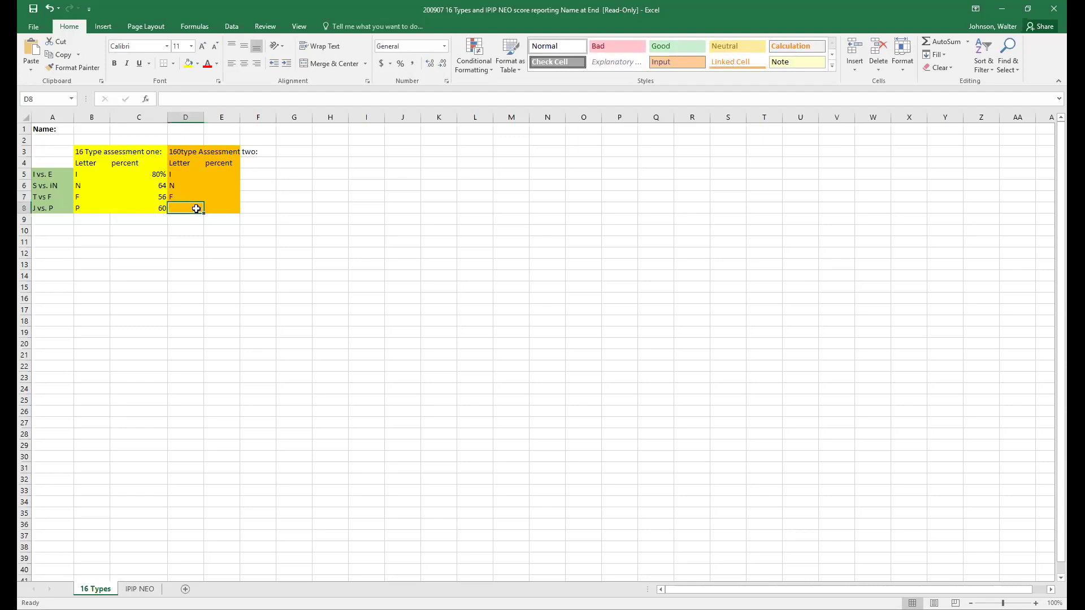
{"action": "type", "text": "P"}
{"action": "left_click", "coordinate": [233, 175]}
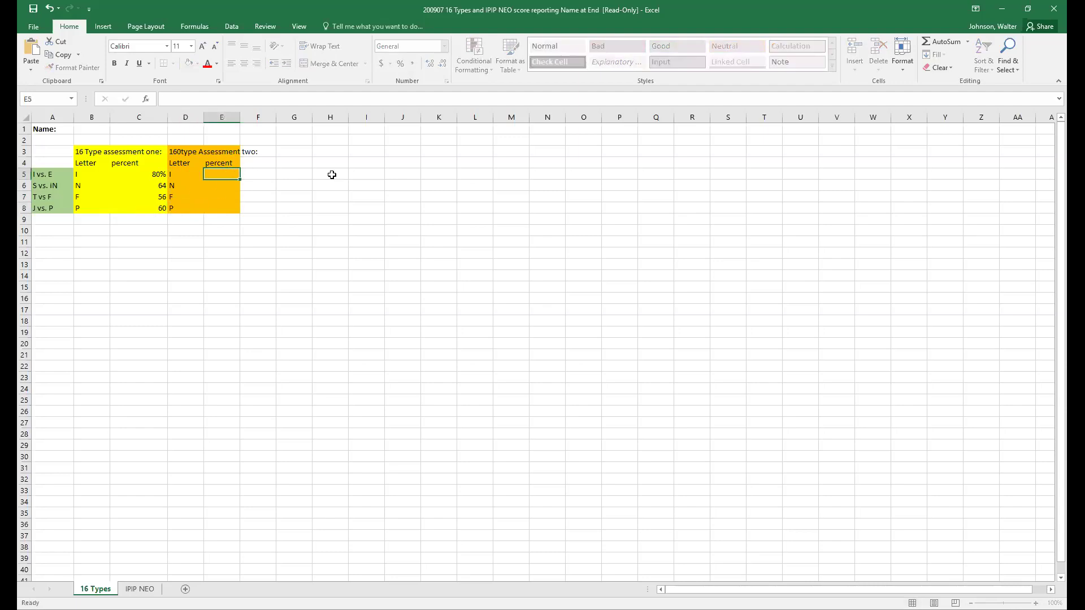
- Enter the assessment-two percentages 77, 58, 63 and 68 in E5 through E8
{"action": "type", "text": "77"}
{"action": "left_click", "coordinate": [220, 187]}
{"action": "type", "text": "58"}
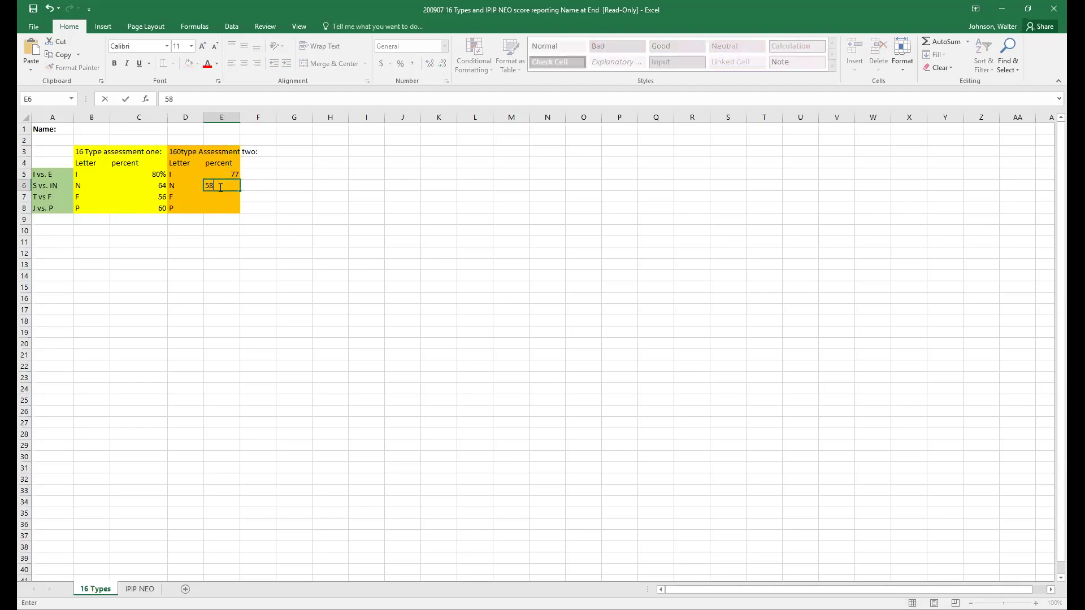
{"action": "key", "text": "Return"}
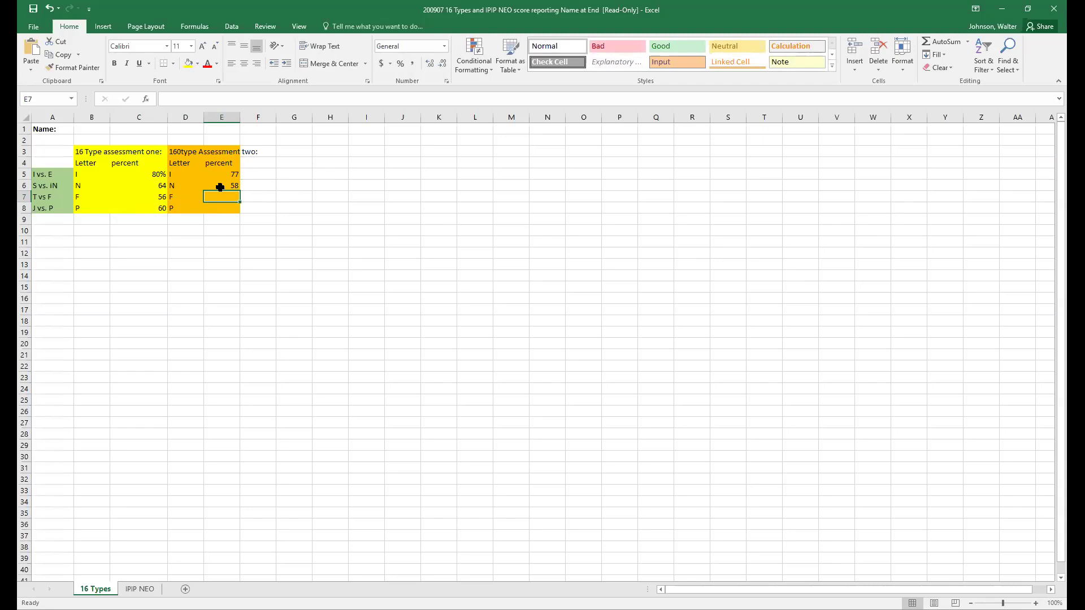
{"action": "type", "text": "63"}
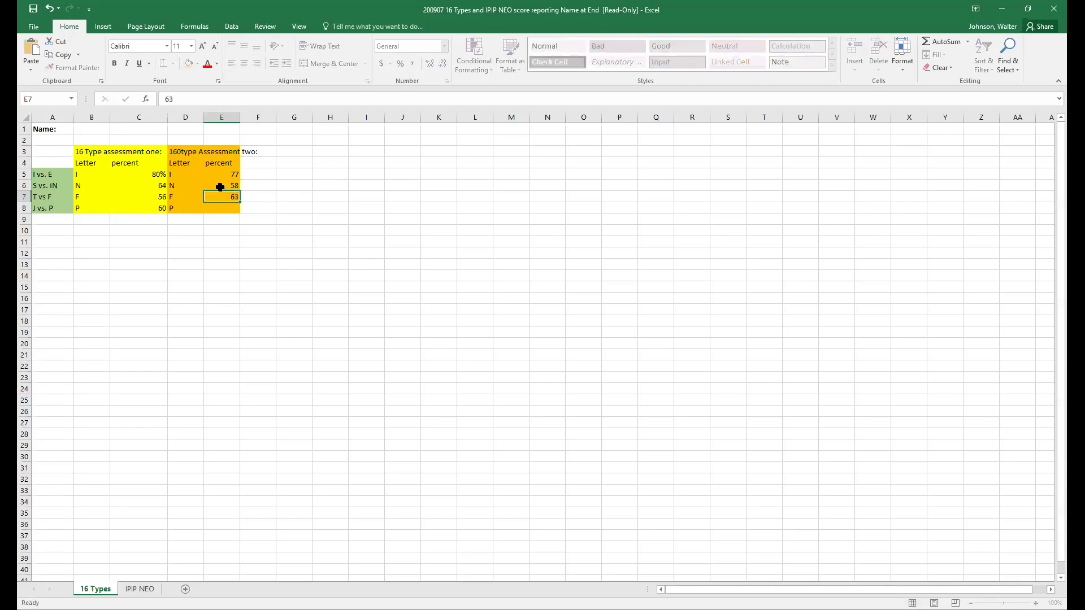
{"action": "key", "text": "Return"}
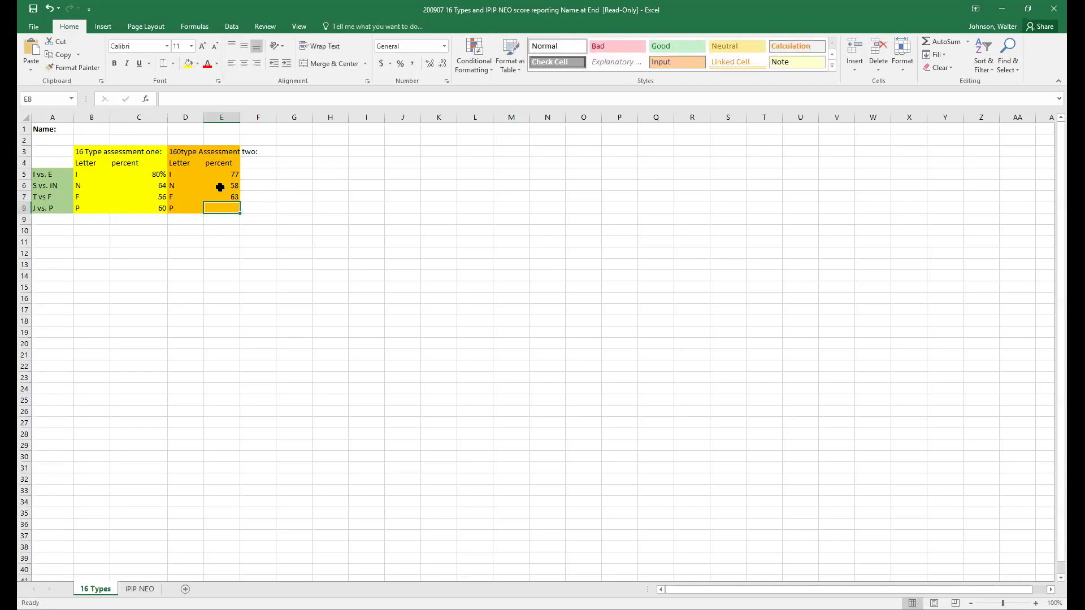
{"action": "type", "text": "68"}
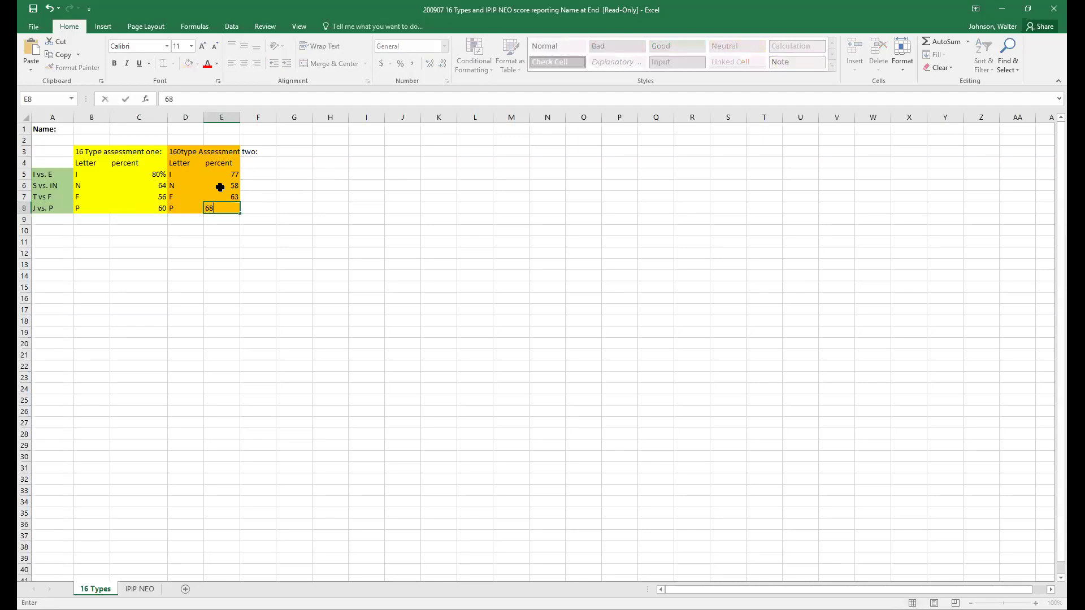
{"action": "key", "text": "Return"}
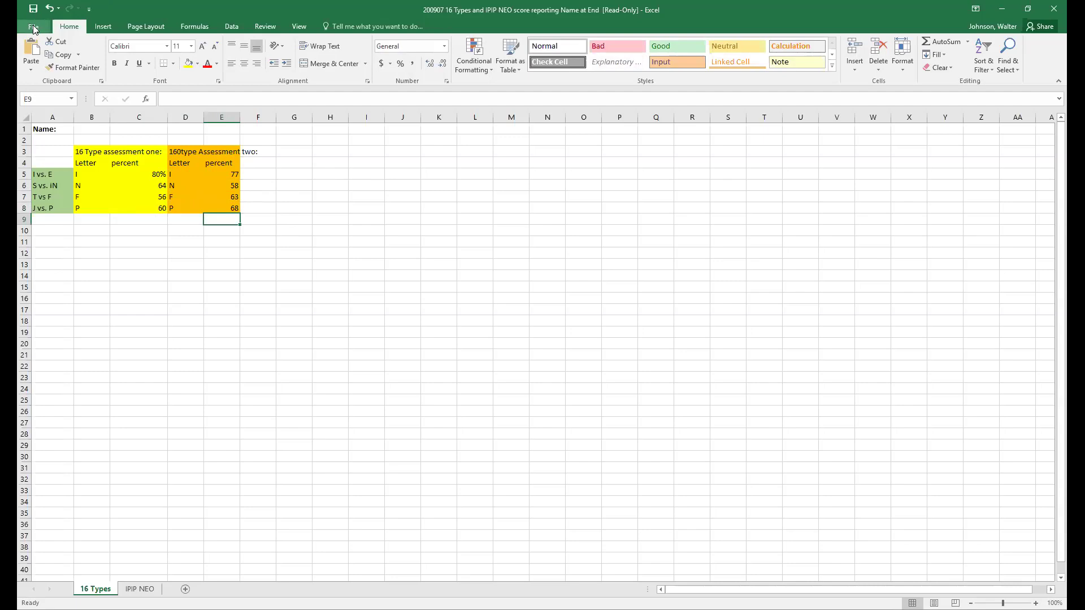
- Save a copy to the 2020fa folder, replacing 'Name at End' in the file name with the student's name
{"action": "left_click", "coordinate": [33, 26]}
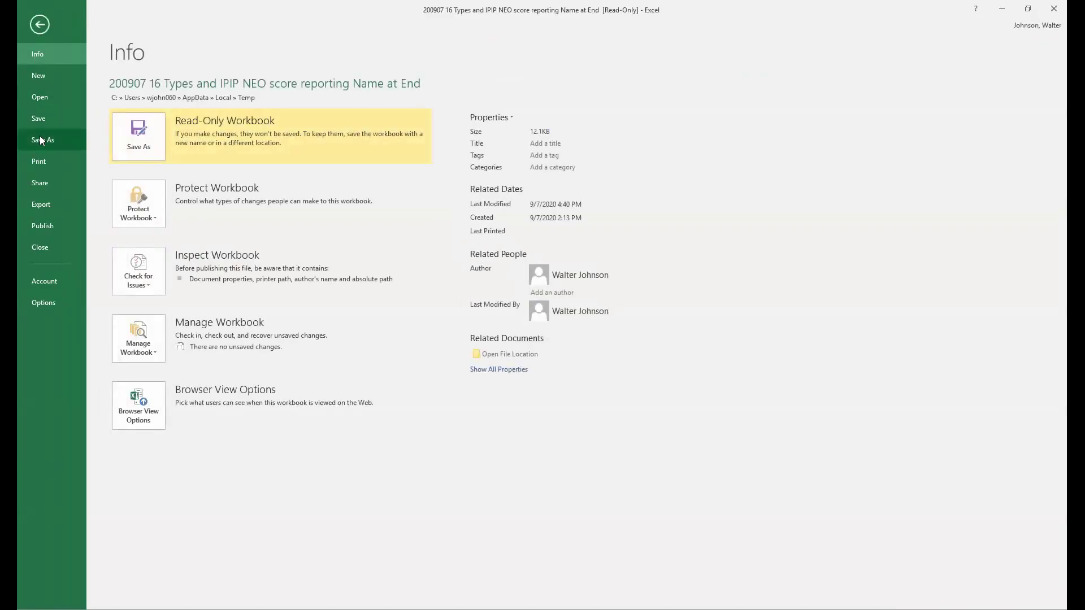
{"action": "left_click", "coordinate": [39, 138]}
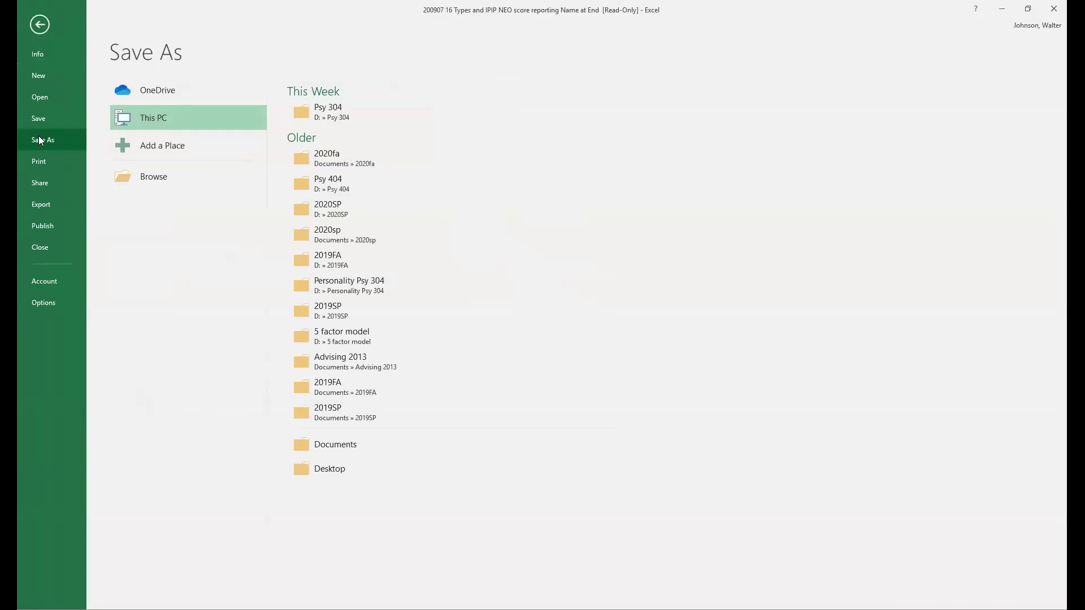
{"action": "left_click", "coordinate": [296, 156]}
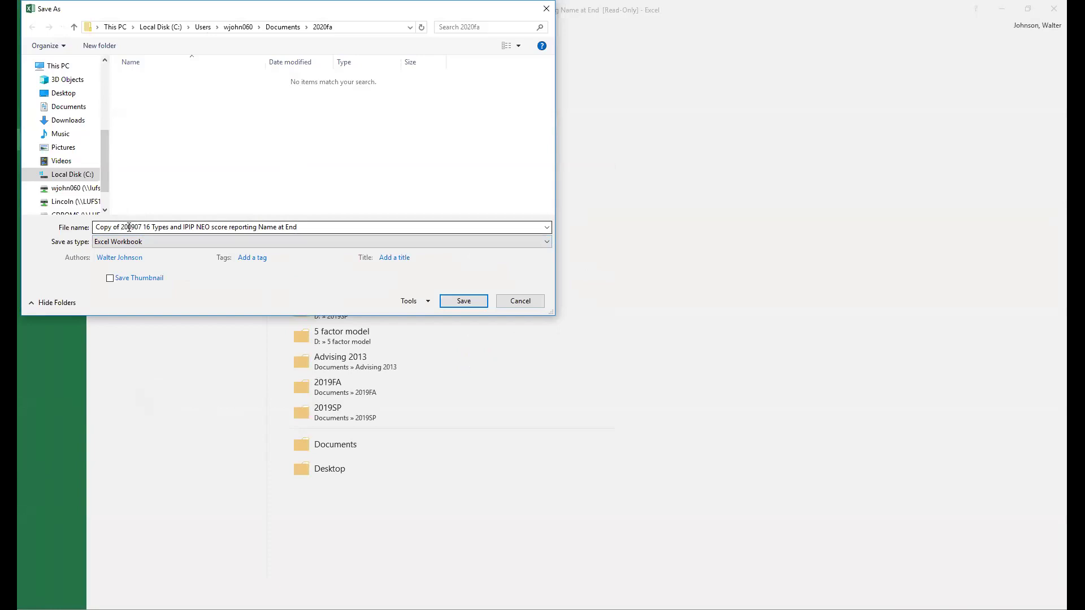
{"action": "left_click", "coordinate": [297, 227]}
{"action": "left_click", "coordinate": [275, 227]}
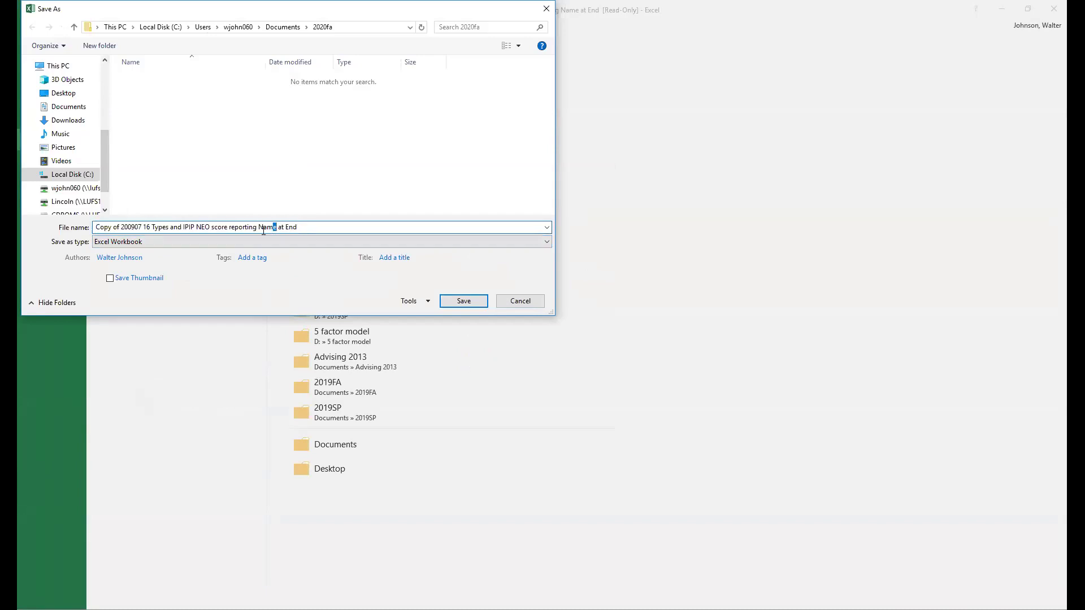
{"action": "left_click_drag", "start_coordinate": [257, 227], "coordinate": [324, 224]}
{"action": "key", "text": "BackSpace"}
{"action": "left_click", "coordinate": [447, 303]}
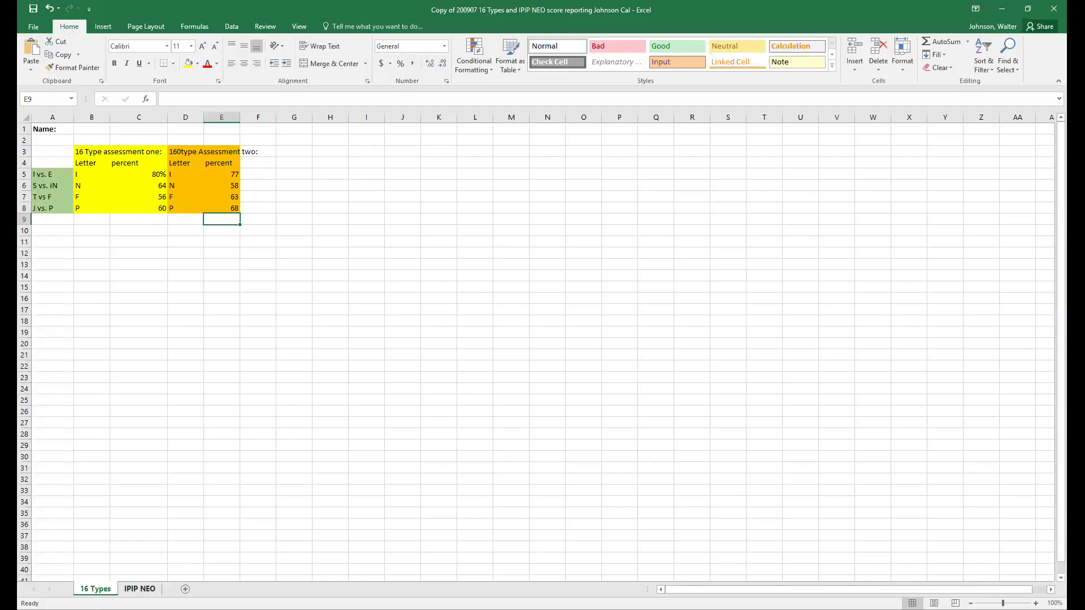
- Switch to the IPIP NEO sheet and select the Extraversion percentile cell B5
{"action": "left_click", "coordinate": [140, 589]}
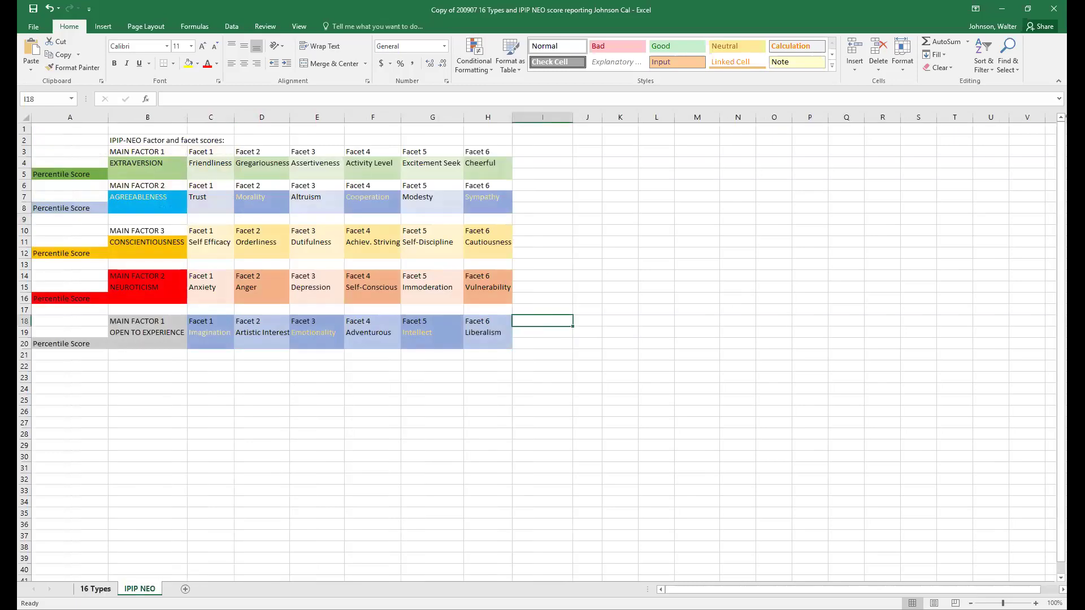
{"action": "left_click", "coordinate": [95, 589]}
{"action": "left_click", "coordinate": [140, 588]}
{"action": "left_click", "coordinate": [138, 166]}
{"action": "left_click", "coordinate": [139, 173]}
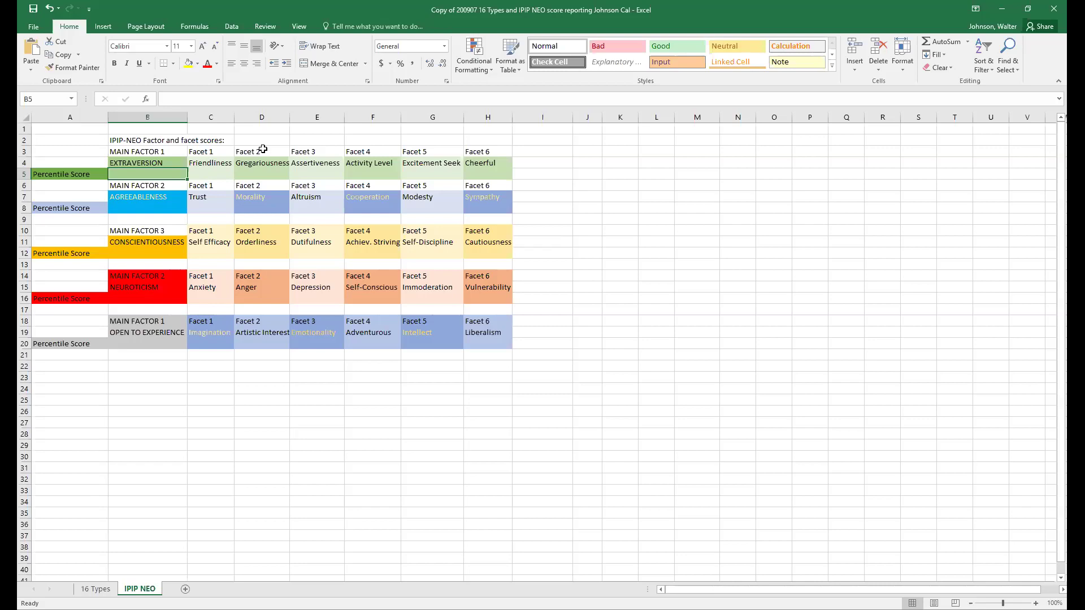
- Enter Extraversion percentiles 1, 1, 1, 1, 84, 1, 1 across B5 through H5
{"action": "type", "text": "1"}
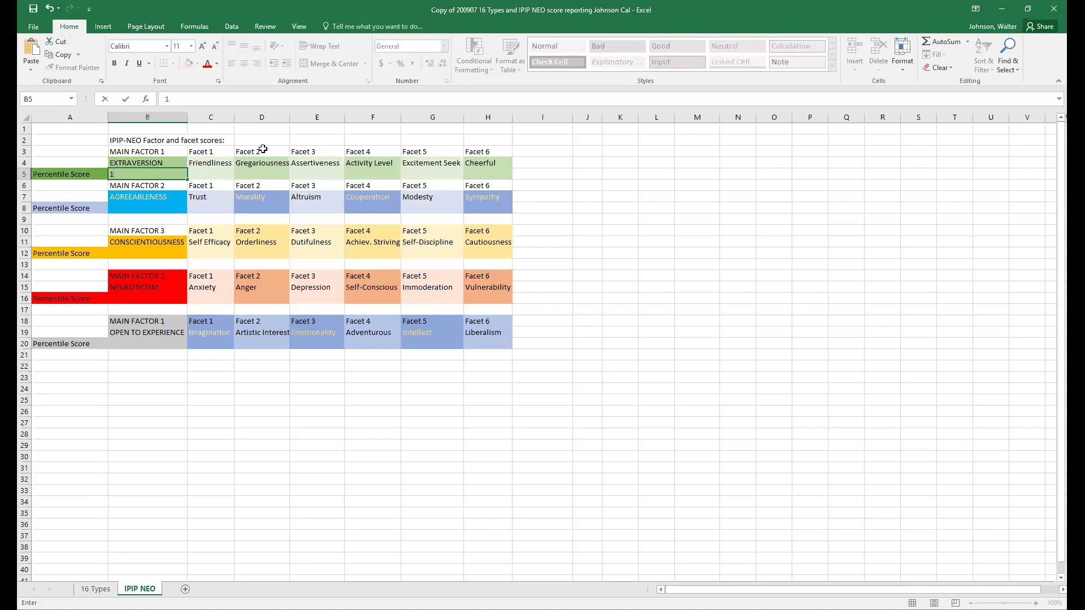
{"action": "key", "text": "Return"}
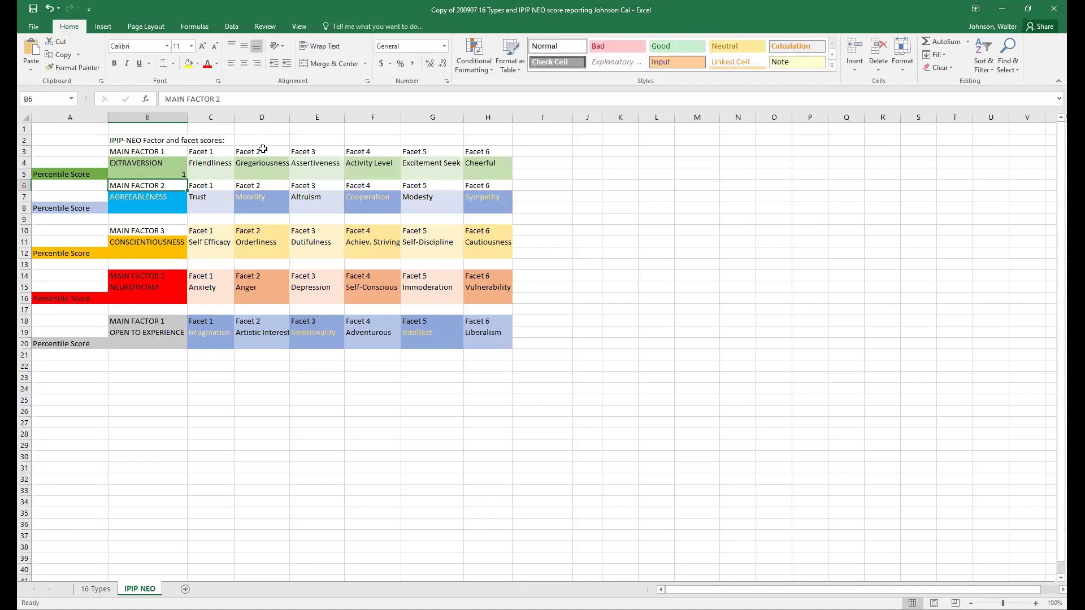
{"action": "key", "text": "Up"}
{"action": "key", "text": "Right"}
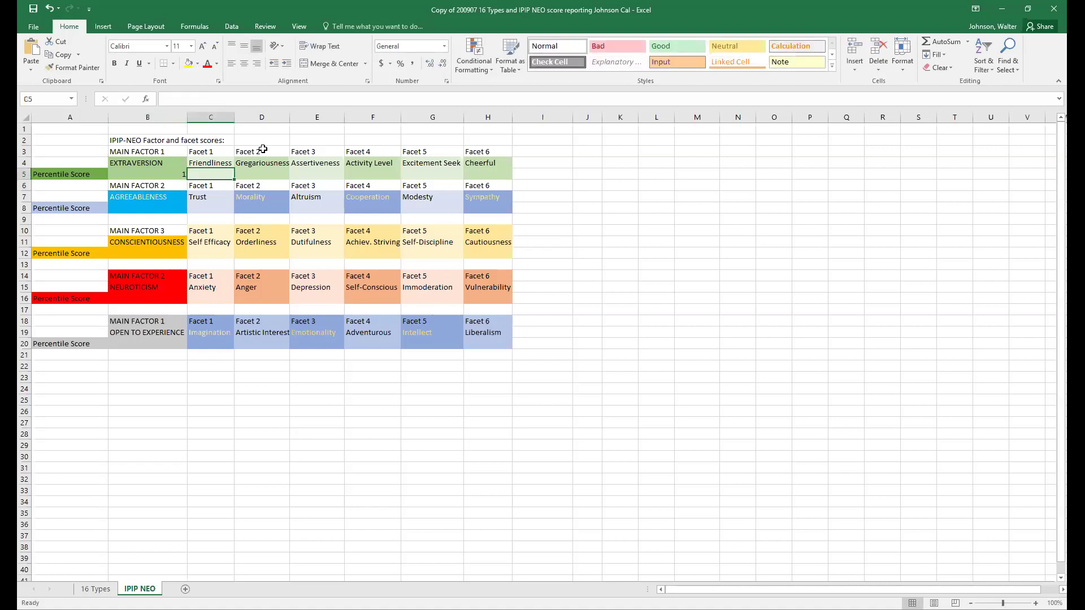
{"action": "type", "text": "1"}
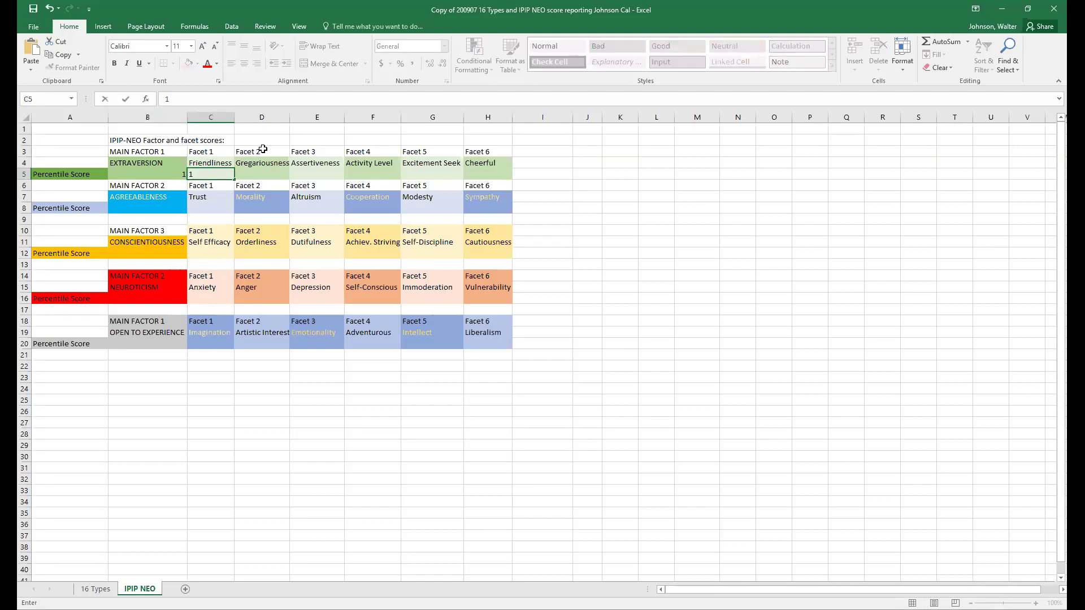
{"action": "key", "text": "Right"}
{"action": "type", "text": "1"}
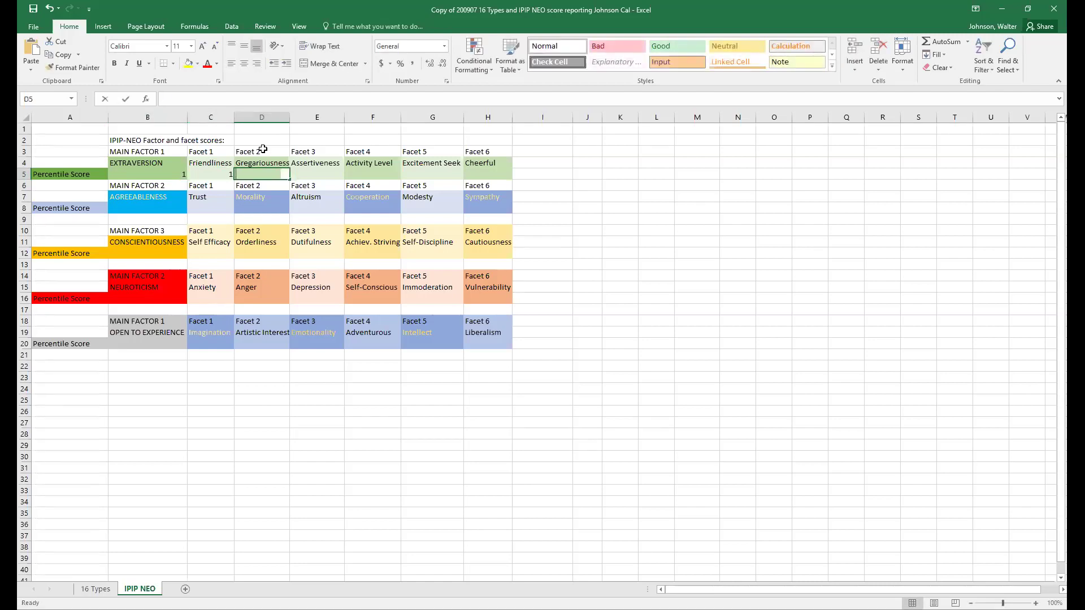
{"action": "key", "text": "Right"}
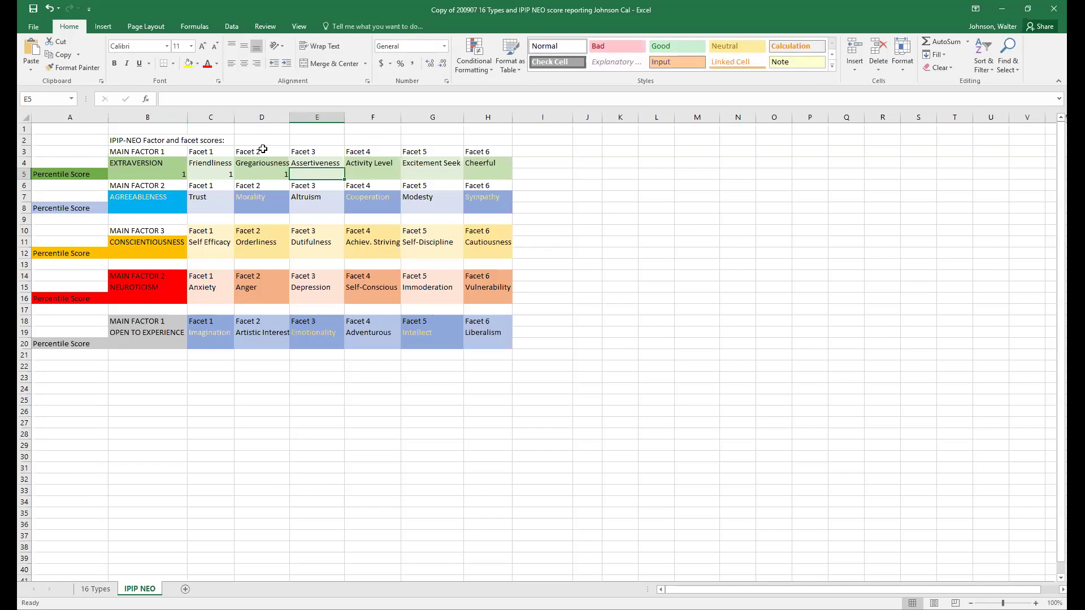
{"action": "type", "text": "1"}
{"action": "key", "text": "Right"}
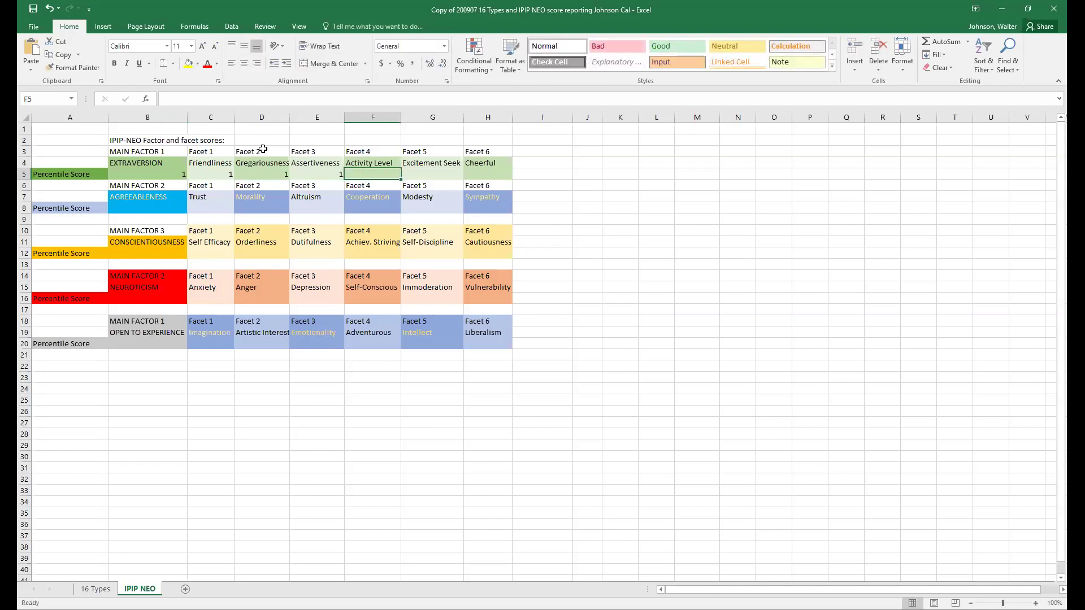
{"action": "type", "text": "84"}
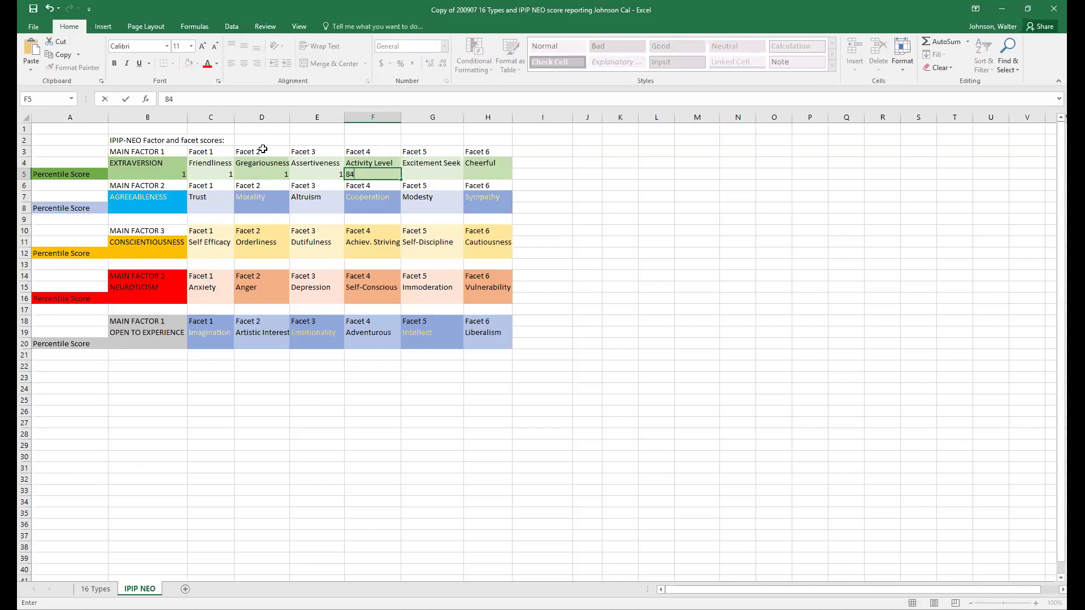
{"action": "key", "text": "Right"}
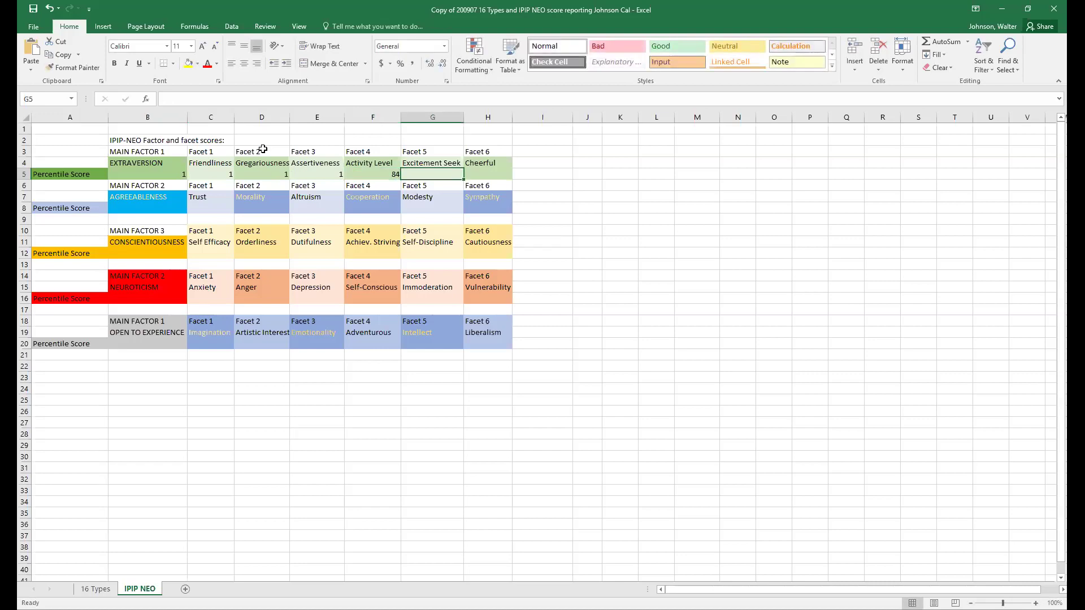
{"action": "type", "text": "1"}
{"action": "key", "text": "Right"}
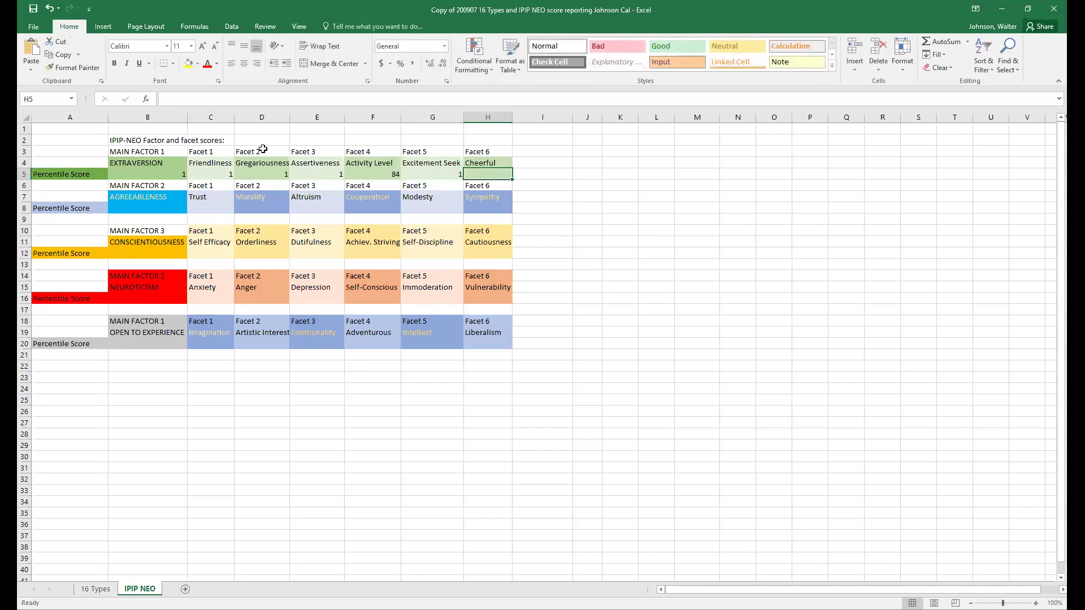
{"action": "type", "text": "1"}
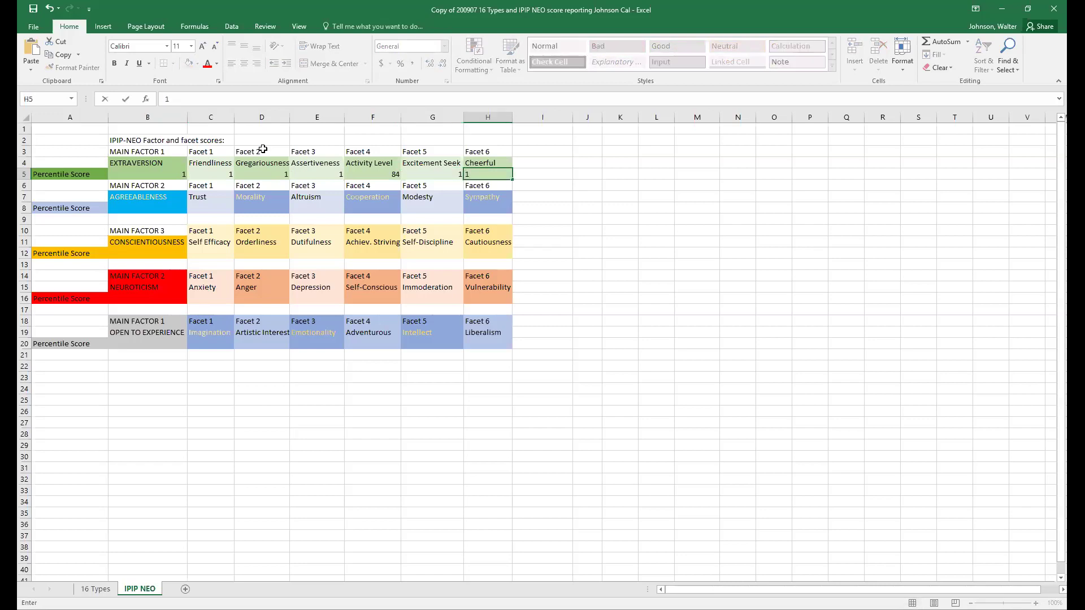
{"action": "key", "text": "Return"}
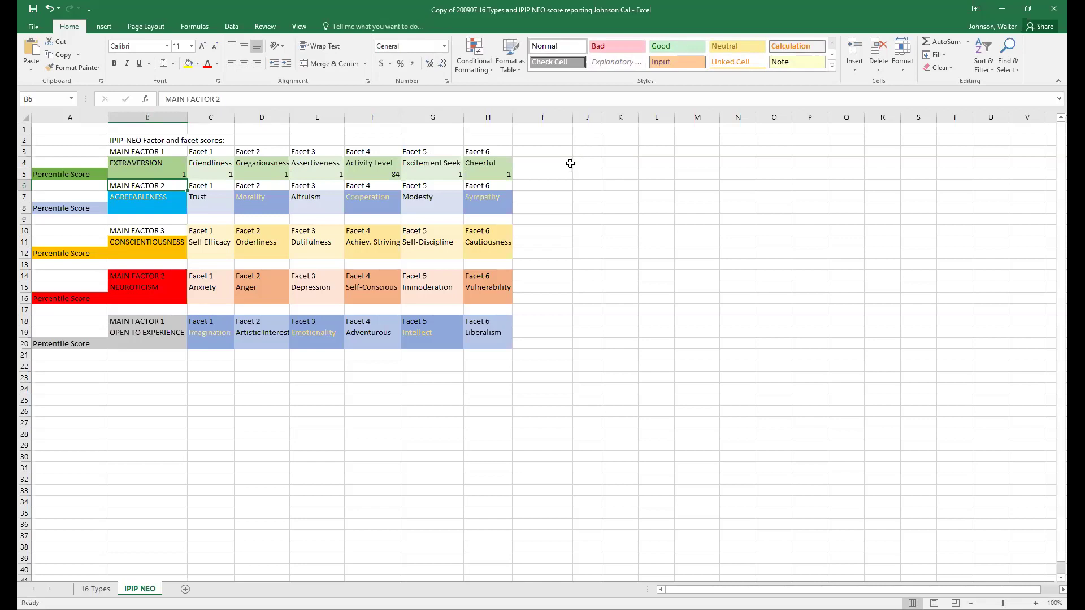
- Enter 46 for Agreeableness in B8 and 1 for Trust in C8
{"action": "left_click", "coordinate": [134, 207]}
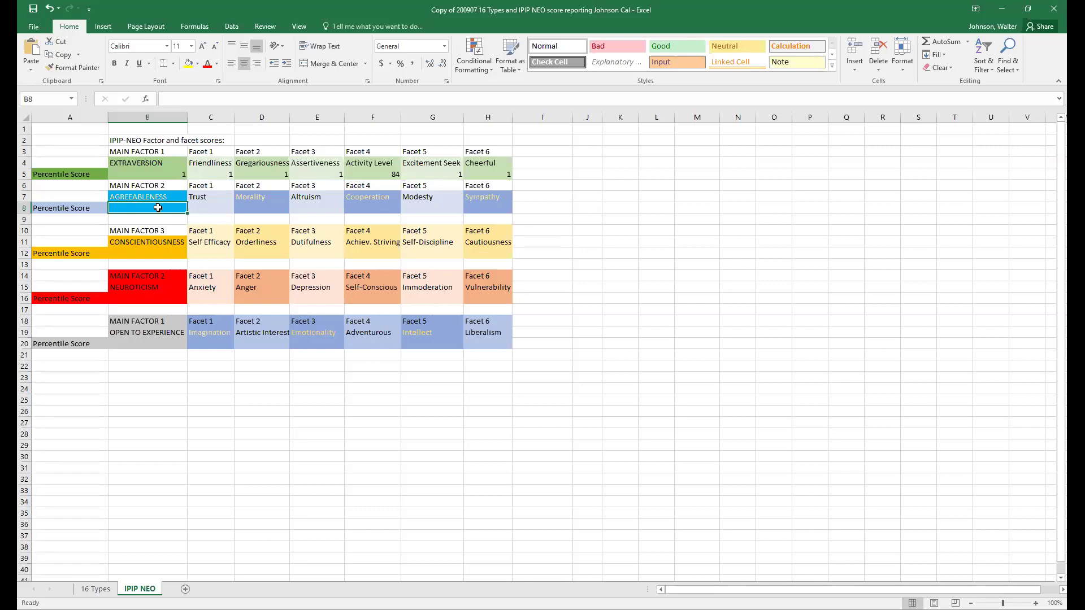
{"action": "type", "text": "46"}
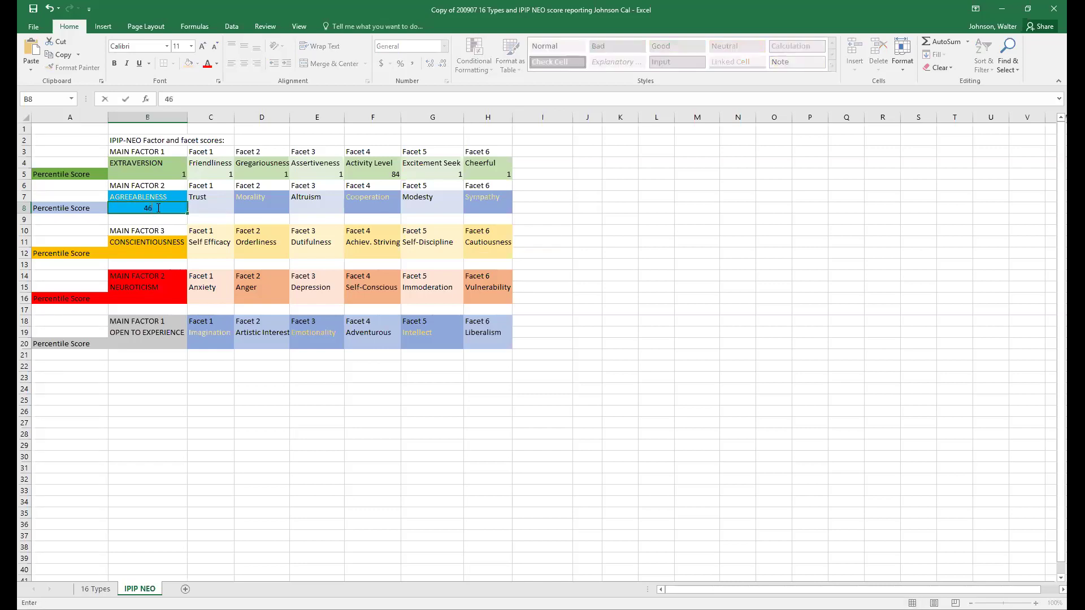
{"action": "key", "text": "Tab"}
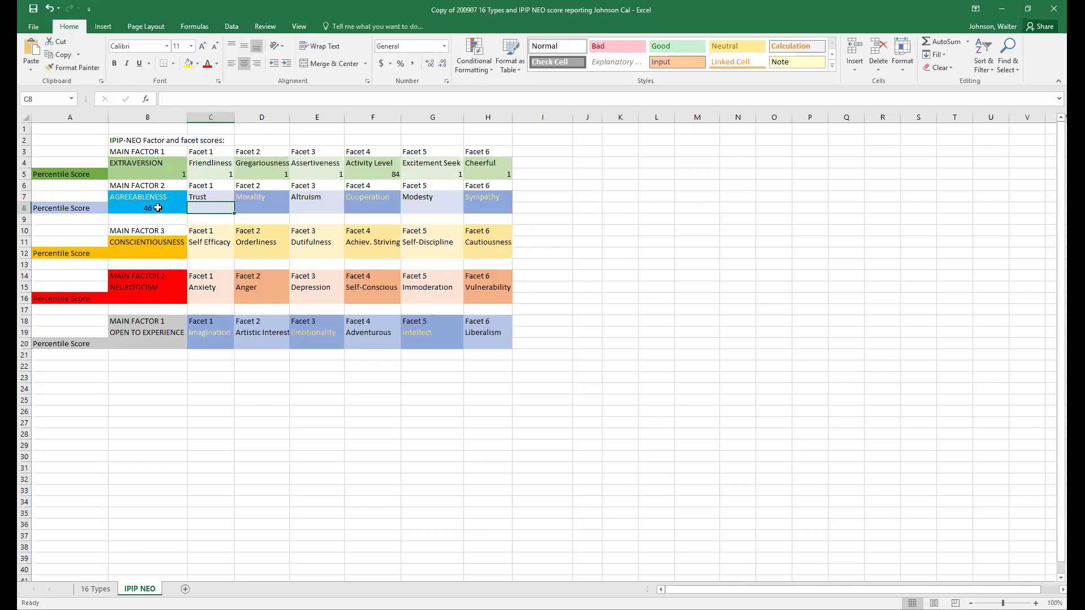
{"action": "type", "text": "1"}
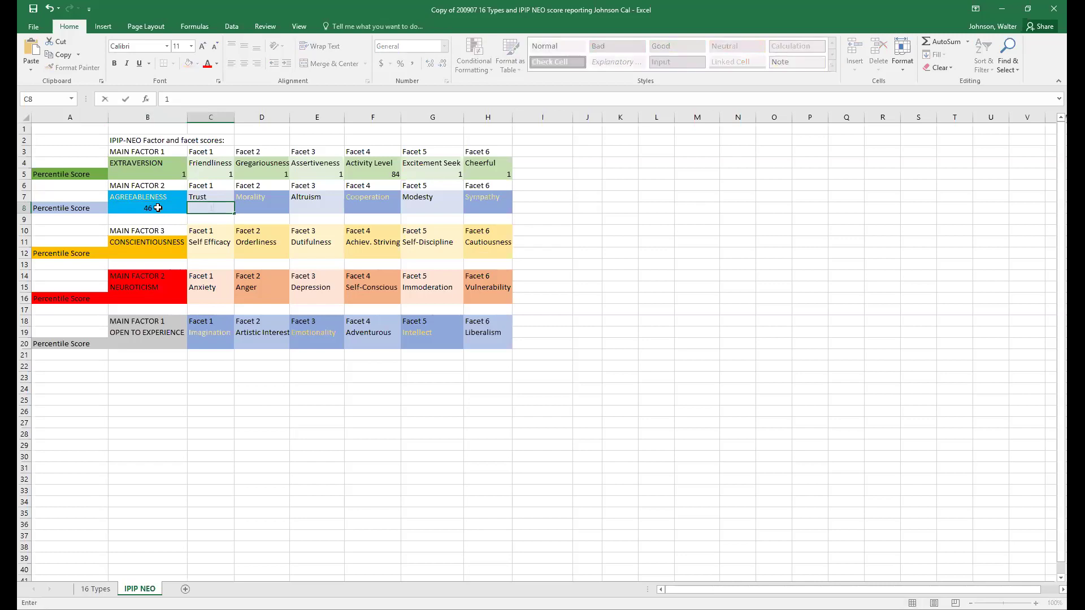
{"action": "key", "text": "Return"}
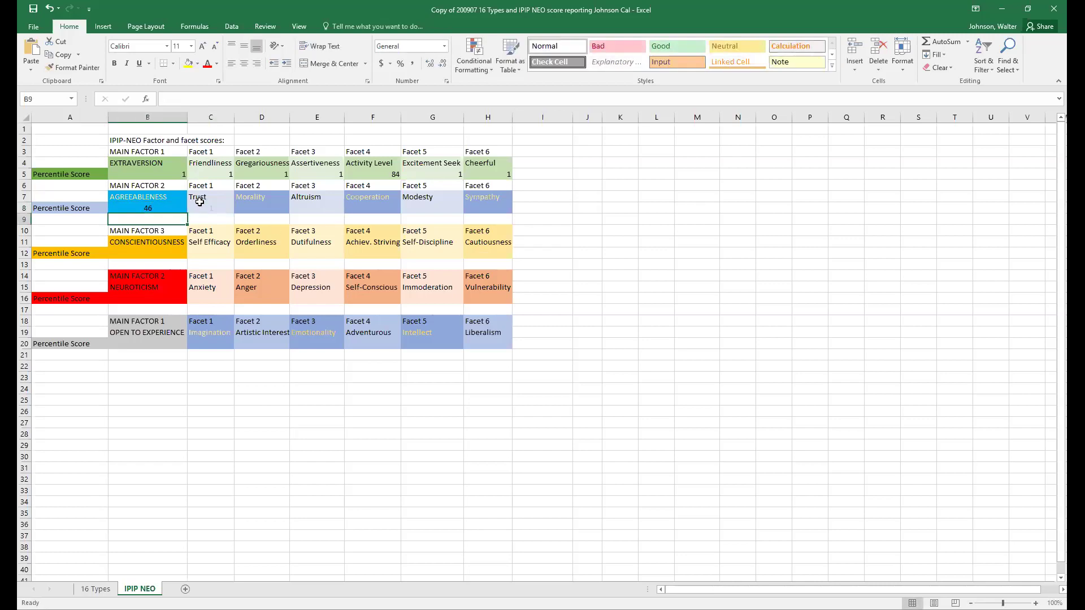
- Fill D8:H8 with Morality 82, Altruism 17, Cooperation 83, Modesty 66 and Sympathy 53
{"action": "left_click", "coordinate": [240, 207]}
{"action": "type", "text": "82"}
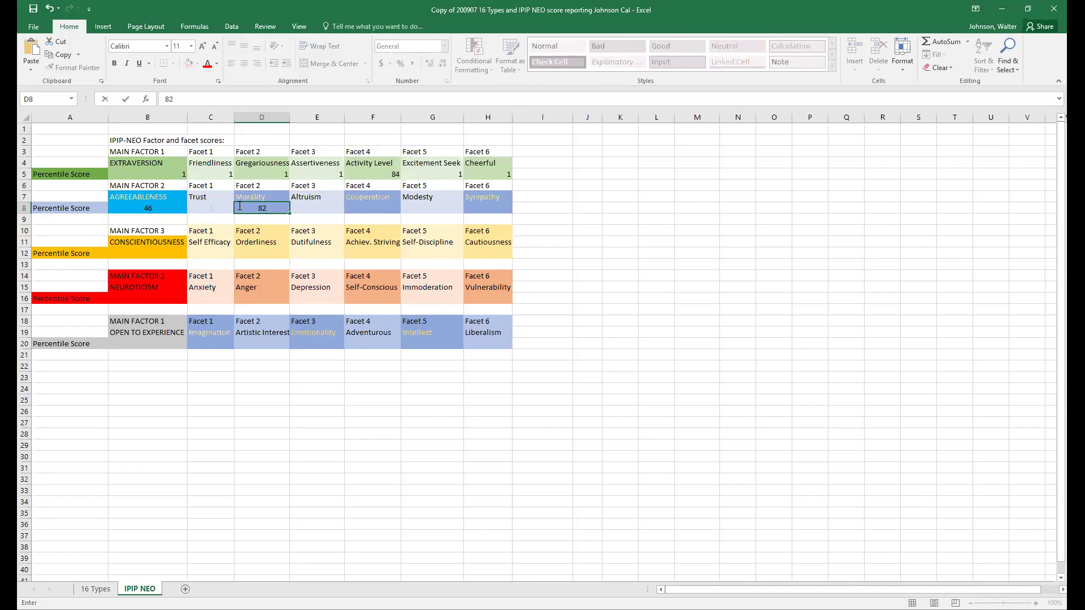
{"action": "key", "text": "Tab"}
{"action": "type", "text": "17"}
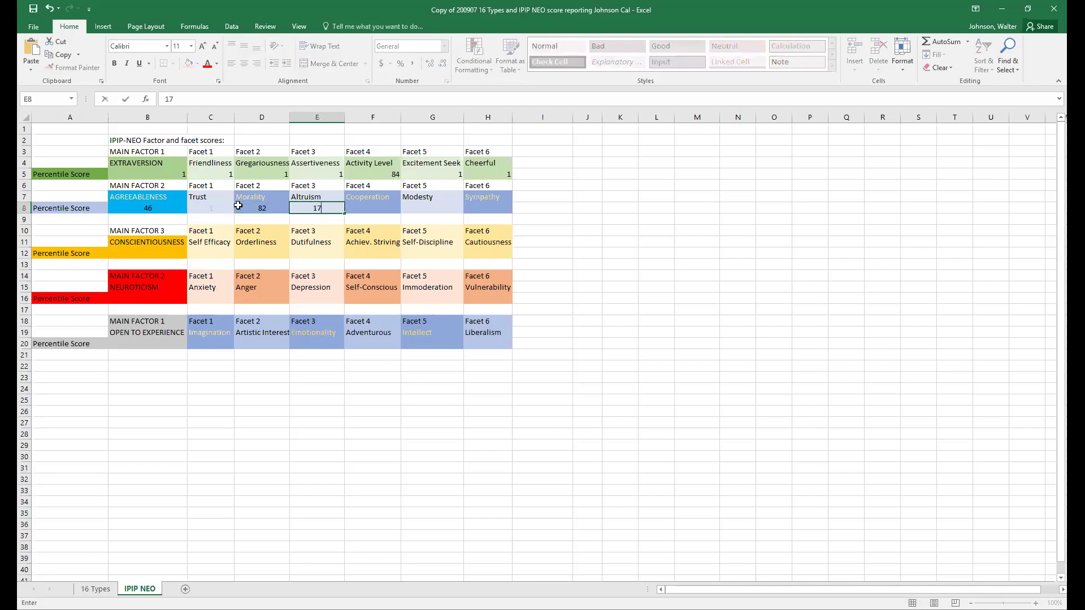
{"action": "key", "text": "Tab"}
{"action": "type", "text": "83"}
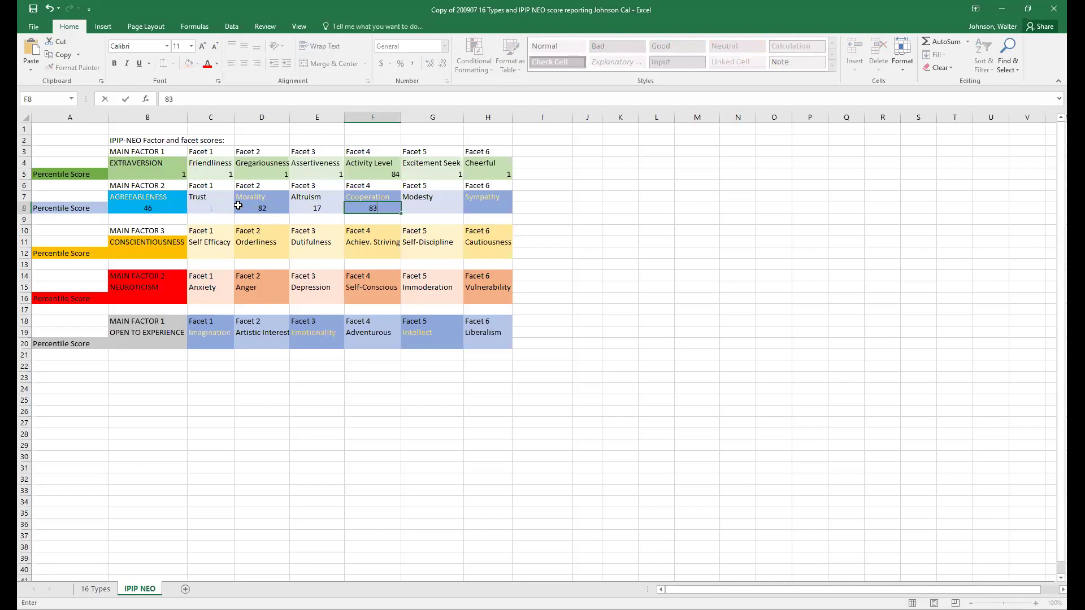
{"action": "key", "text": "Tab"}
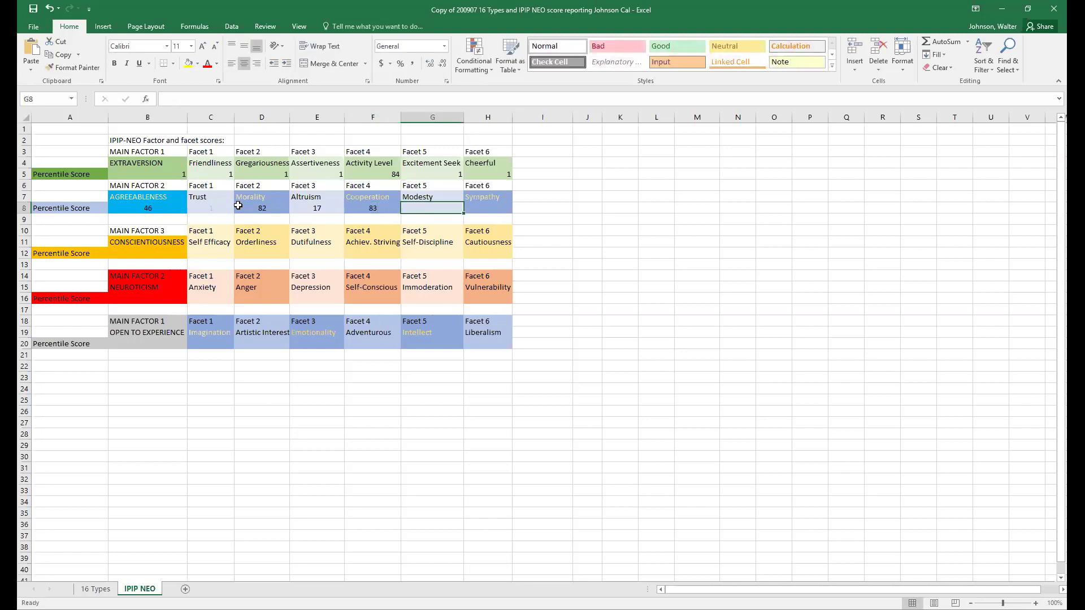
{"action": "type", "text": "66"}
{"action": "key", "text": "Tab"}
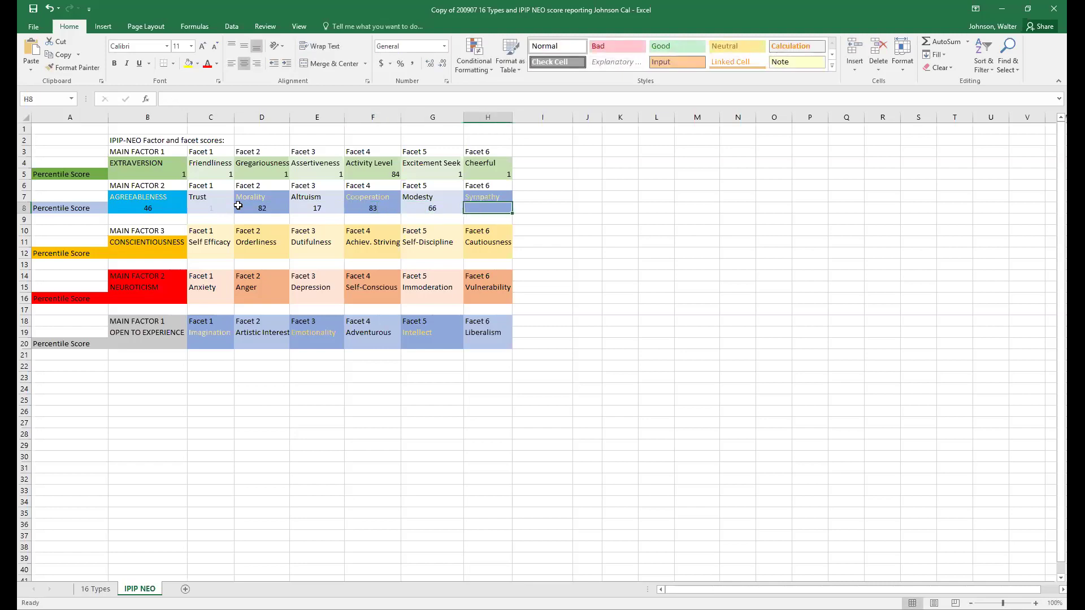
{"action": "type", "text": "53"}
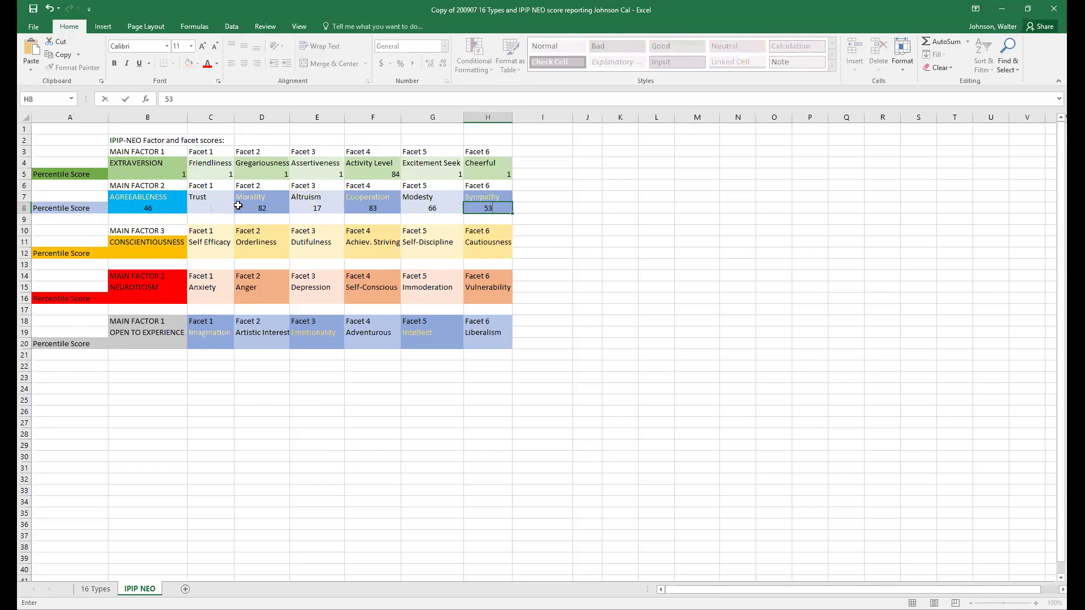
{"action": "key", "text": "Tab"}
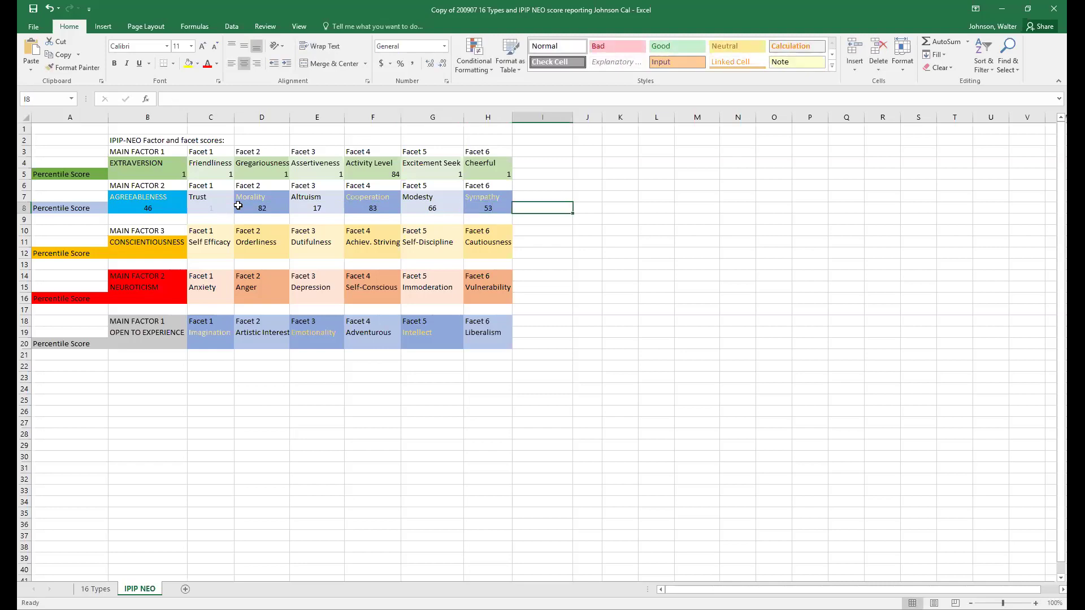
{"action": "left_click", "coordinate": [207, 208]}
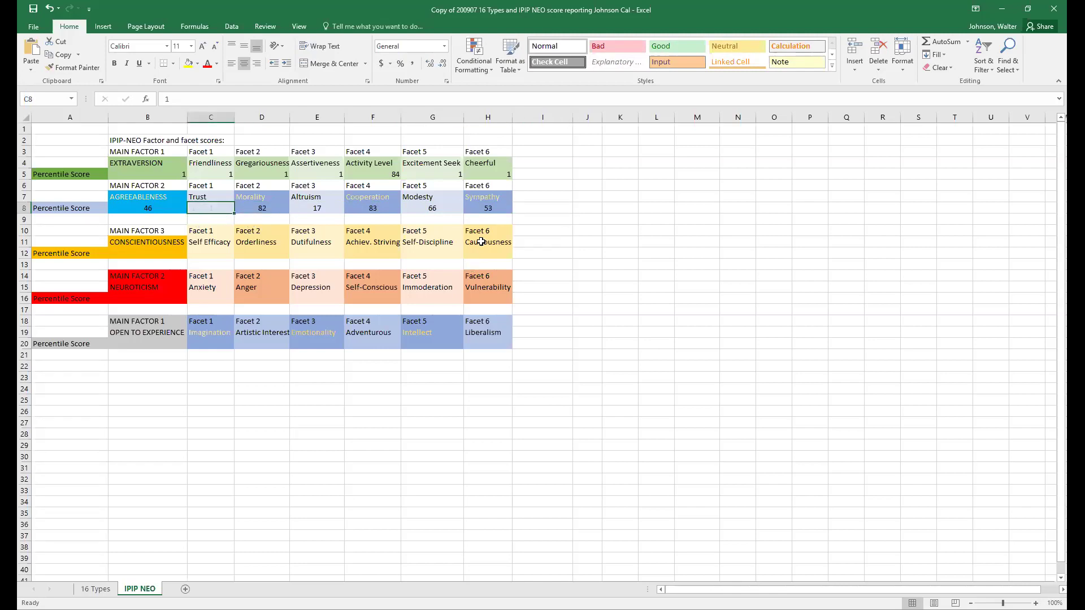
- Enter 97 for Conscientiousness in B12, then facet scores 59, 92 and 78
{"action": "left_click", "coordinate": [206, 253]}
{"action": "left_click", "coordinate": [163, 252]}
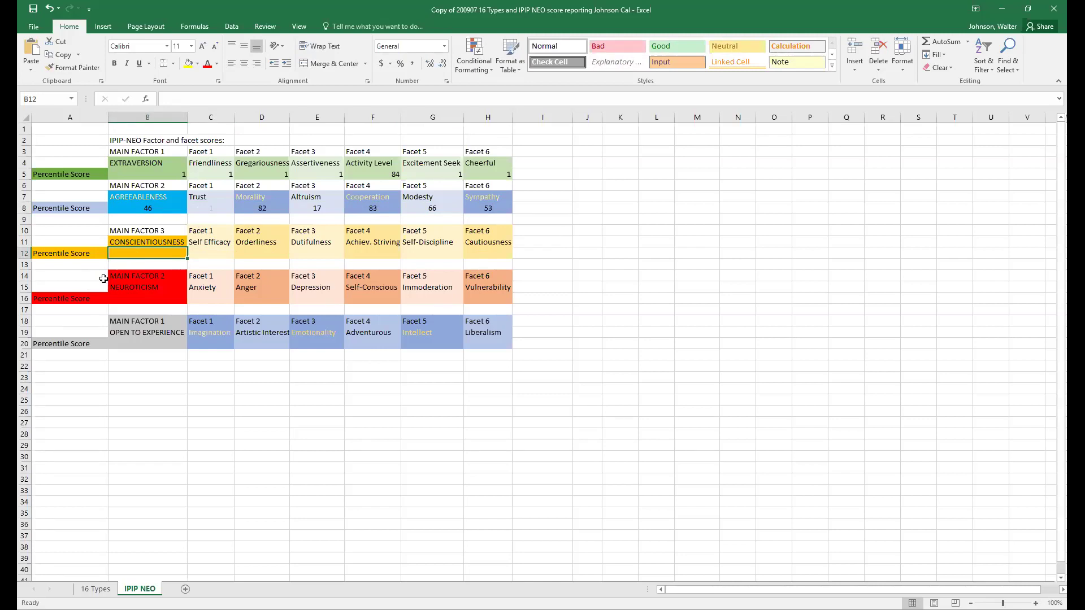
{"action": "type", "text": "97"}
{"action": "key", "text": "Tab"}
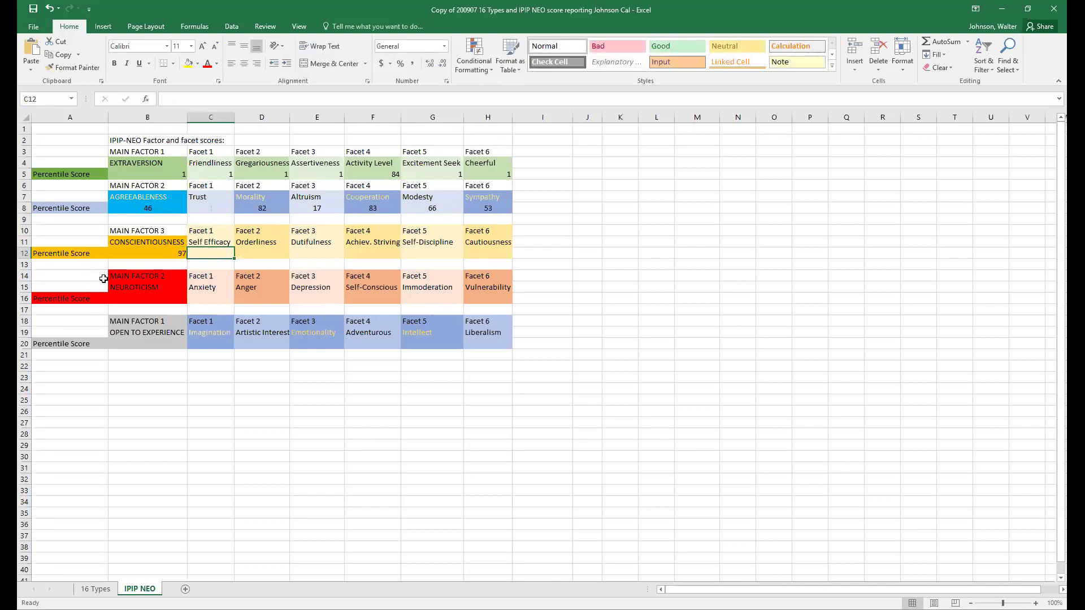
{"action": "type", "text": "59"}
{"action": "key", "text": "Tab"}
{"action": "type", "text": "92"}
{"action": "key", "text": "Tab"}
{"action": "type", "text": "78"}
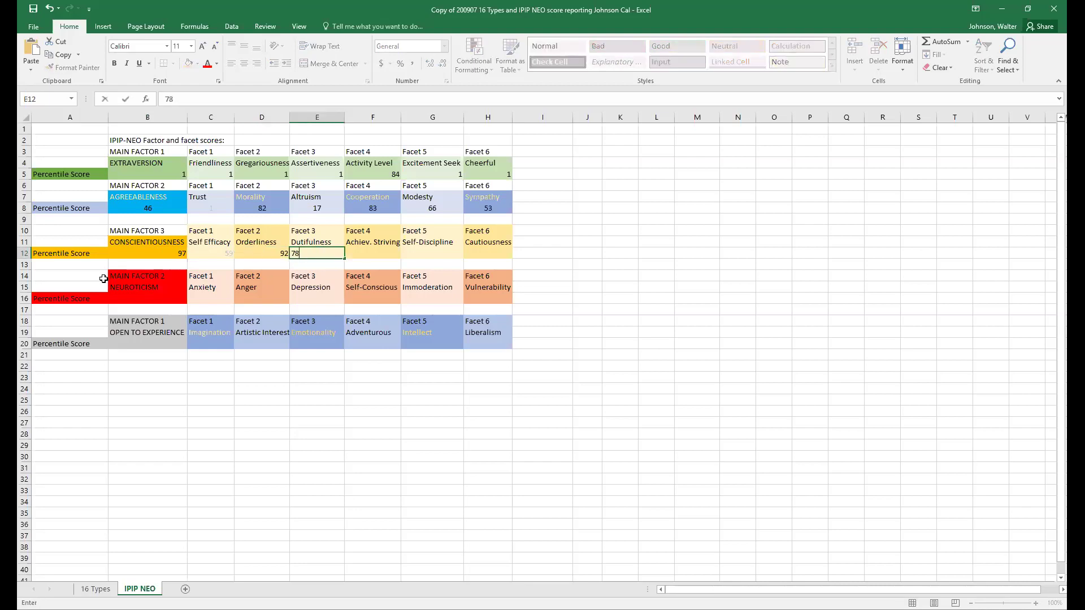
{"action": "key", "text": "Tab"}
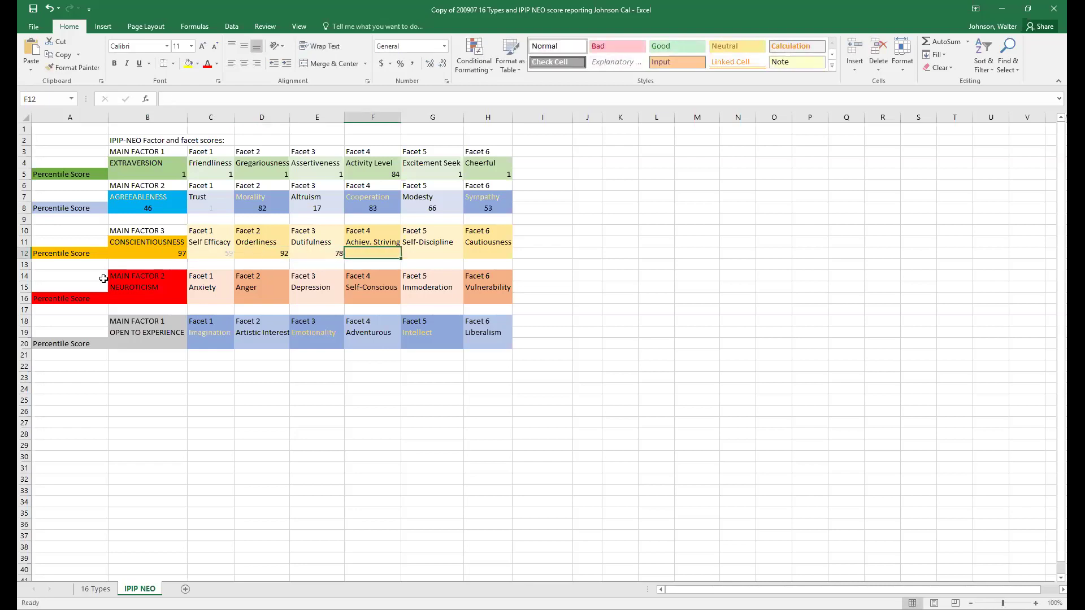
- Enter 89, 91 and 98 for Achievement Striving, Self-Discipline and Cautiousness in F12:H12
{"action": "type", "text": "89"}
{"action": "key", "text": "Tab"}
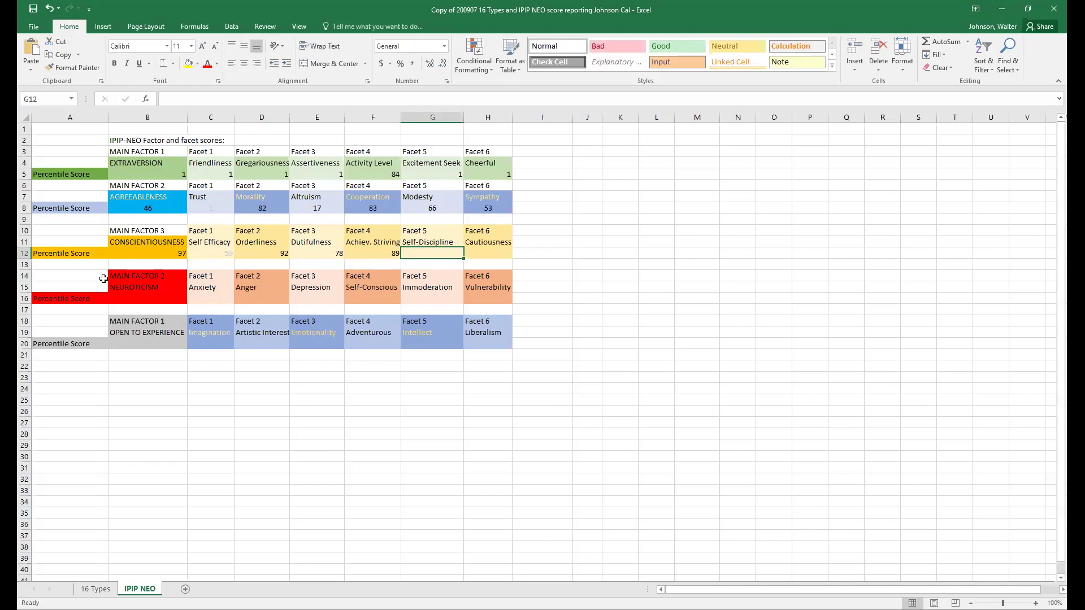
{"action": "type", "text": "91"}
{"action": "key", "text": "Tab"}
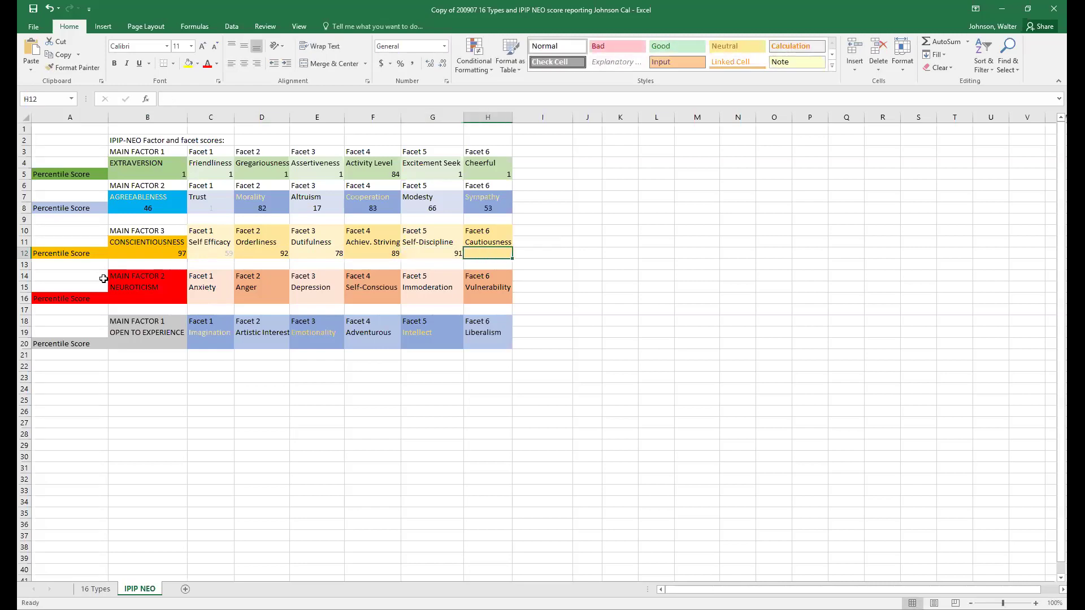
{"action": "type", "text": "98"}
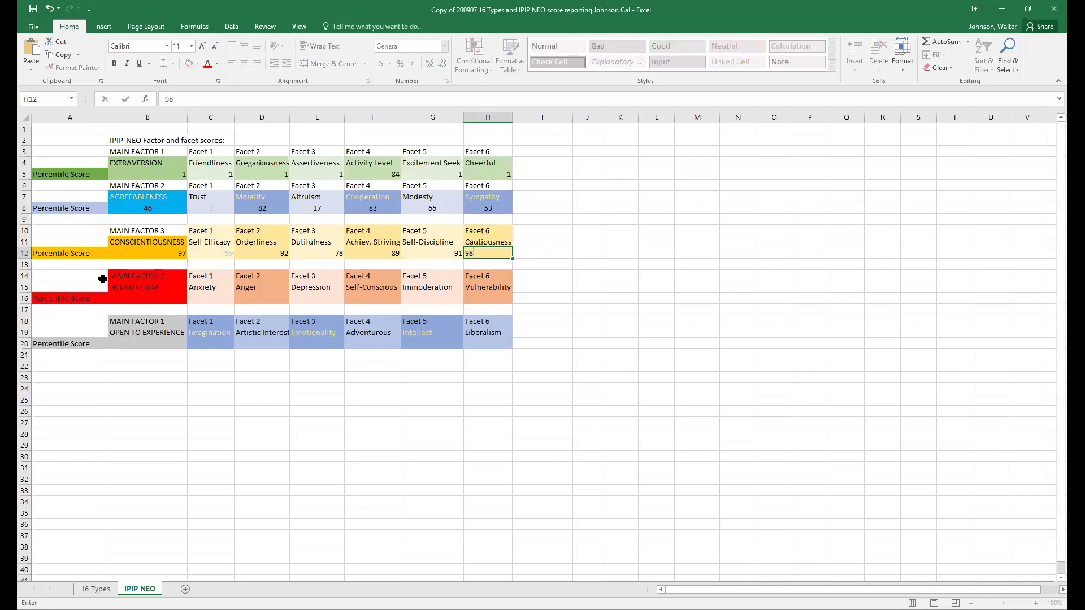
{"action": "key", "text": "Tab"}
{"action": "left_click", "coordinate": [144, 300]}
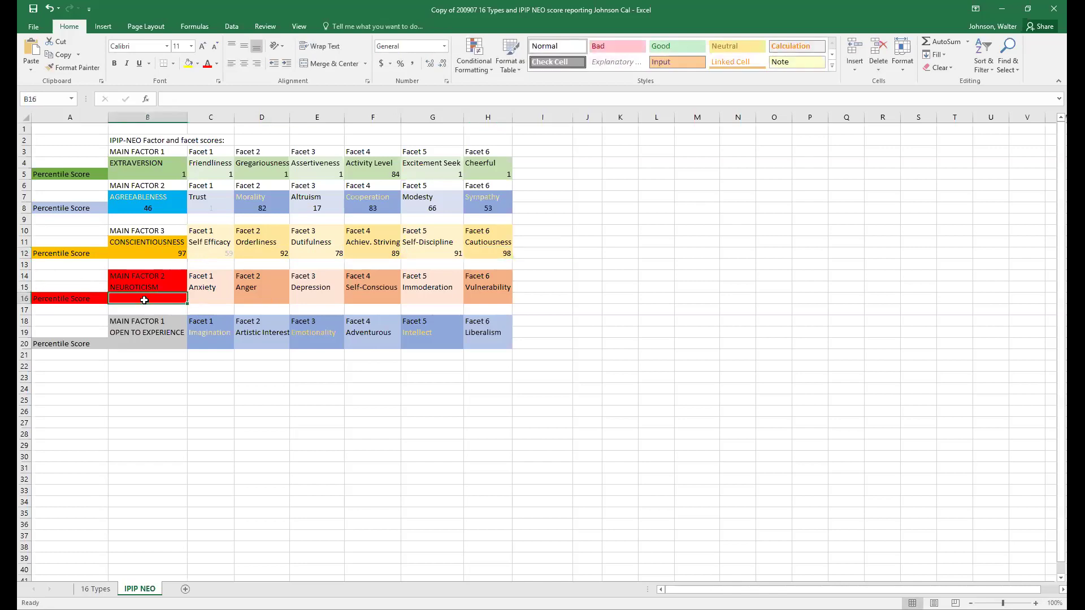
- Enter 96 for Neuroticism in B16, then the Anxiety score and Anger 73
{"action": "type", "text": "96"}
{"action": "key", "text": "Tab"}
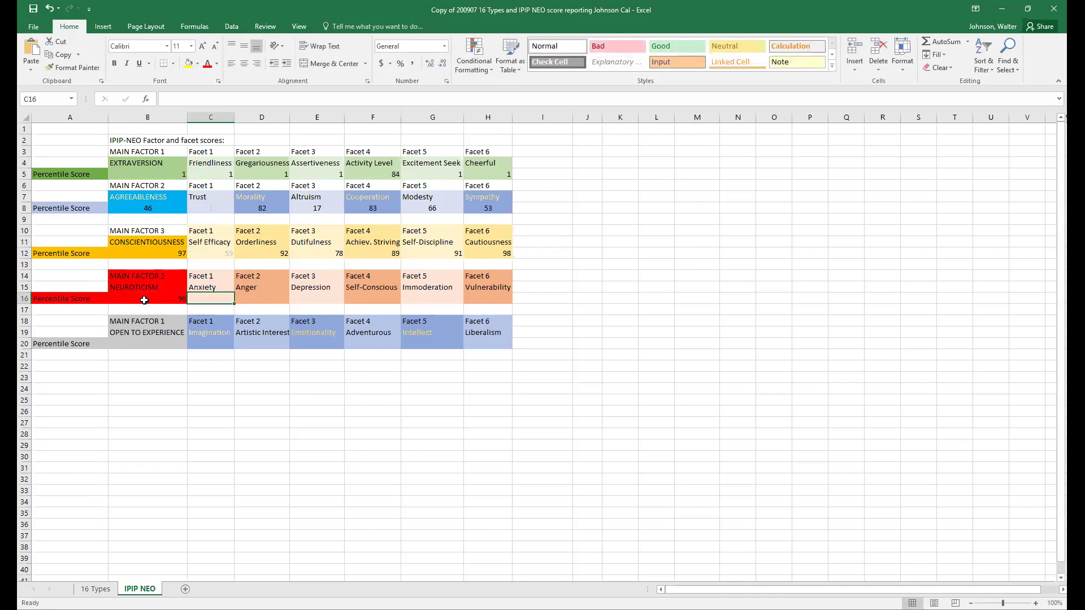
{"action": "type", "text": "85"}
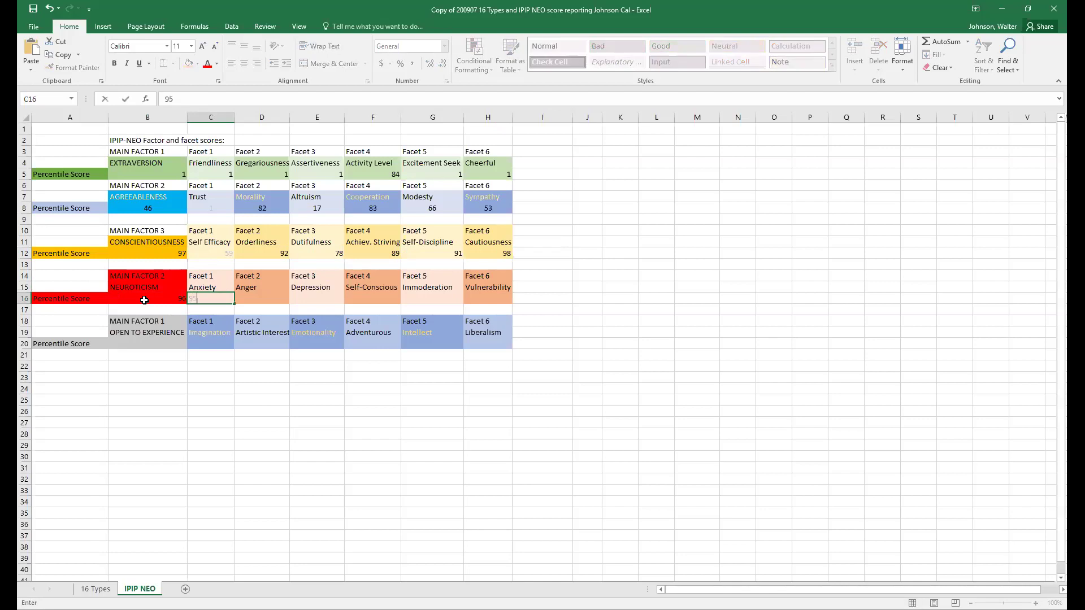
{"action": "key", "text": "Tab"}
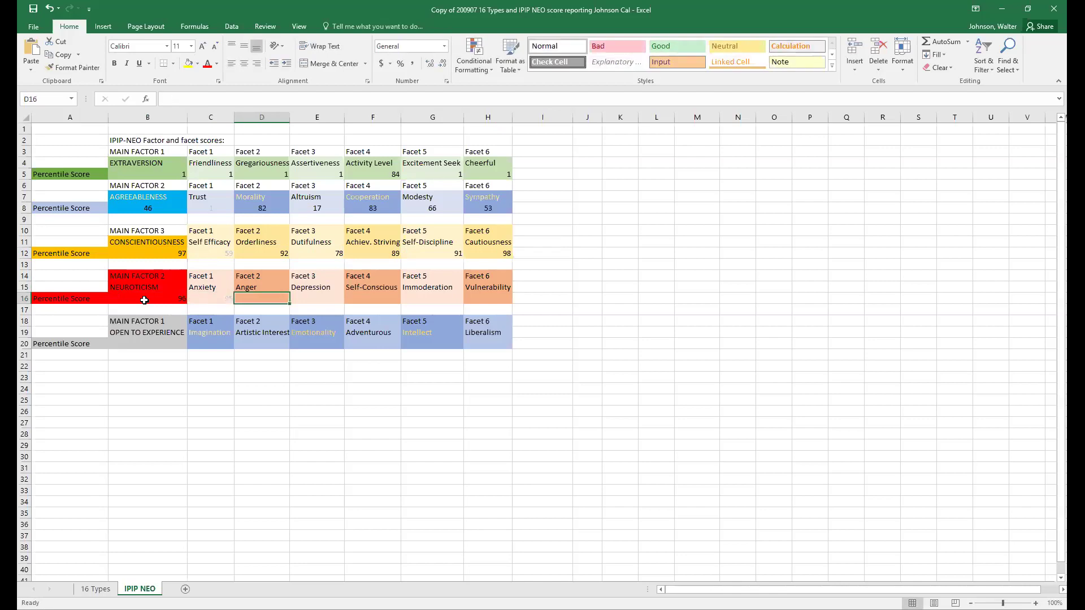
{"action": "type", "text": "73"}
{"action": "key", "text": "Tab"}
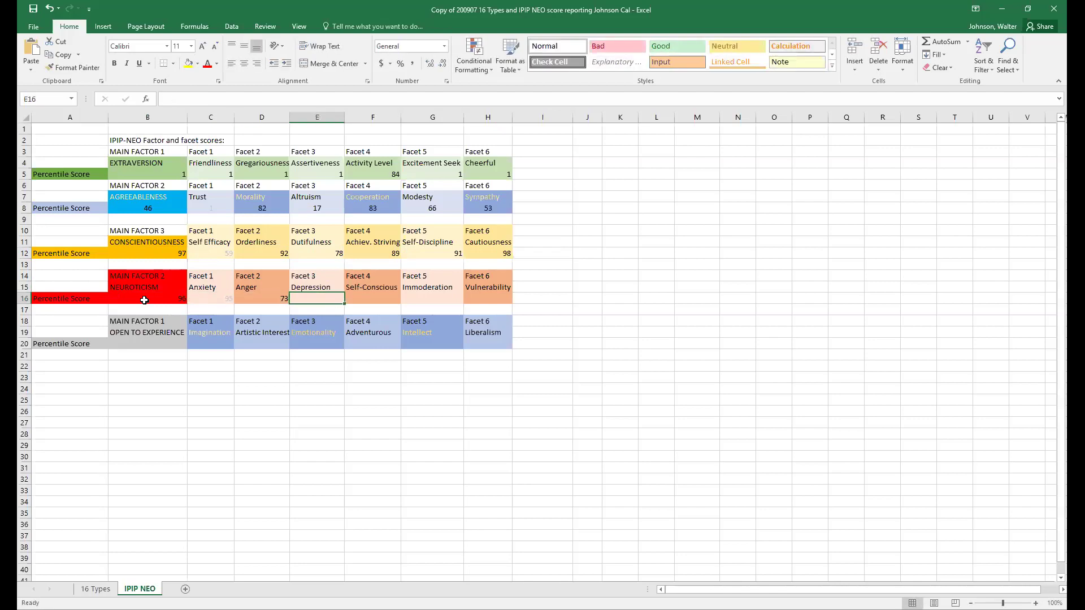
- Enter Depression 92, Self-Consciousness 99, Immoderation 8 and Vulnerability 99 in E16:H16
{"action": "type", "text": "9"}
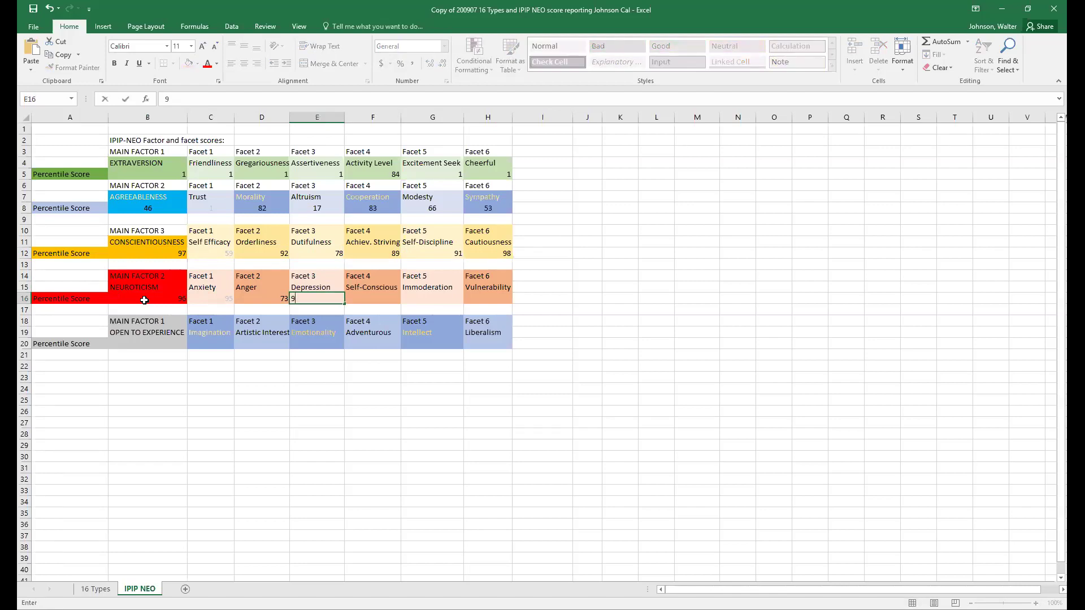
{"action": "type", "text": "2"}
{"action": "key", "text": "Tab"}
{"action": "type", "text": "99"}
{"action": "key", "text": "Tab"}
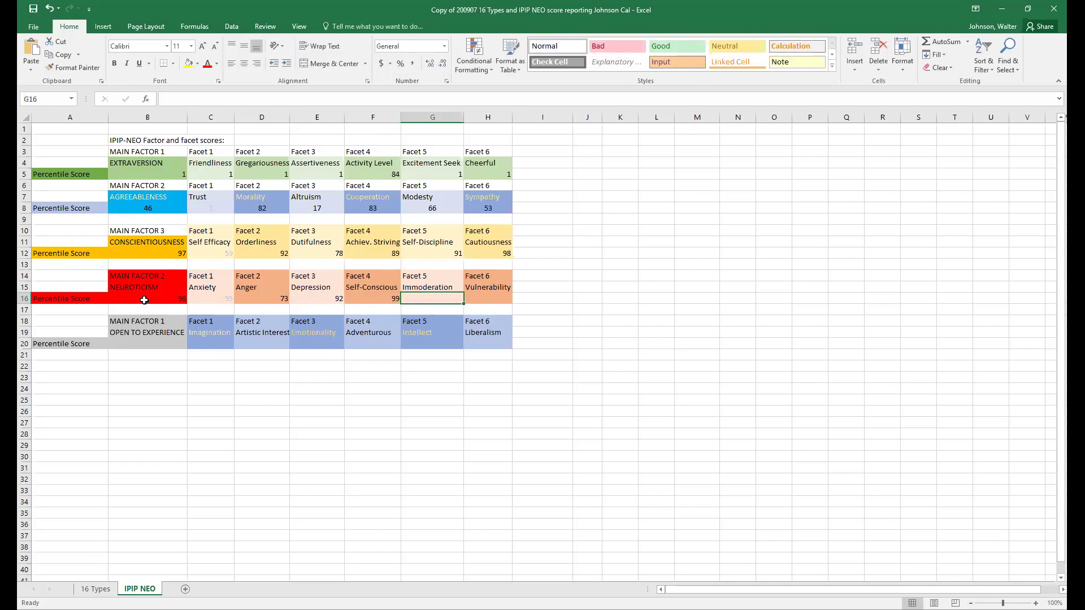
{"action": "type", "text": "8"}
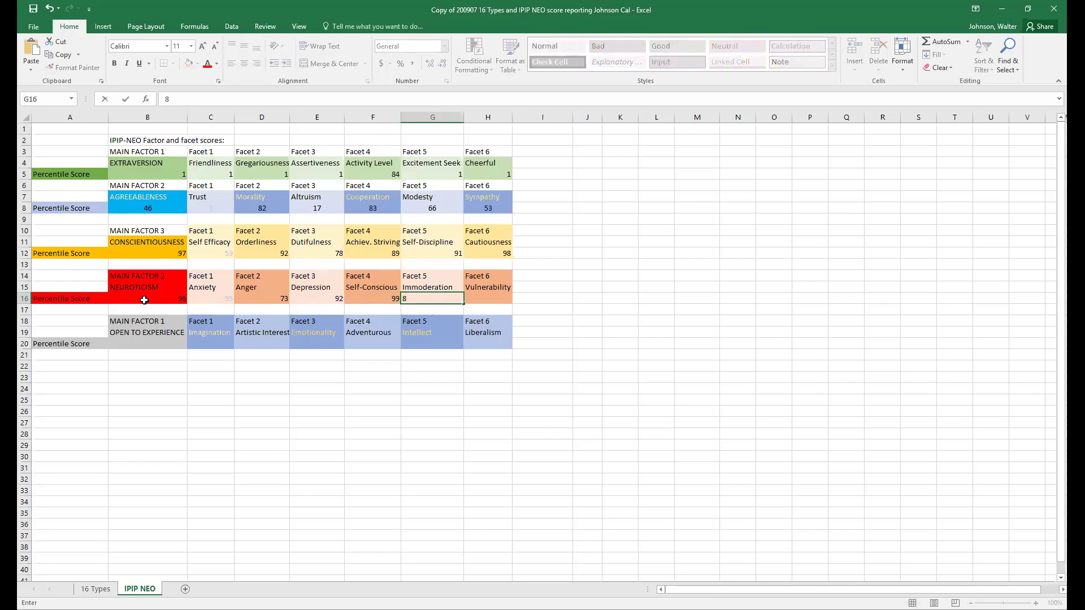
{"action": "key", "text": "Tab"}
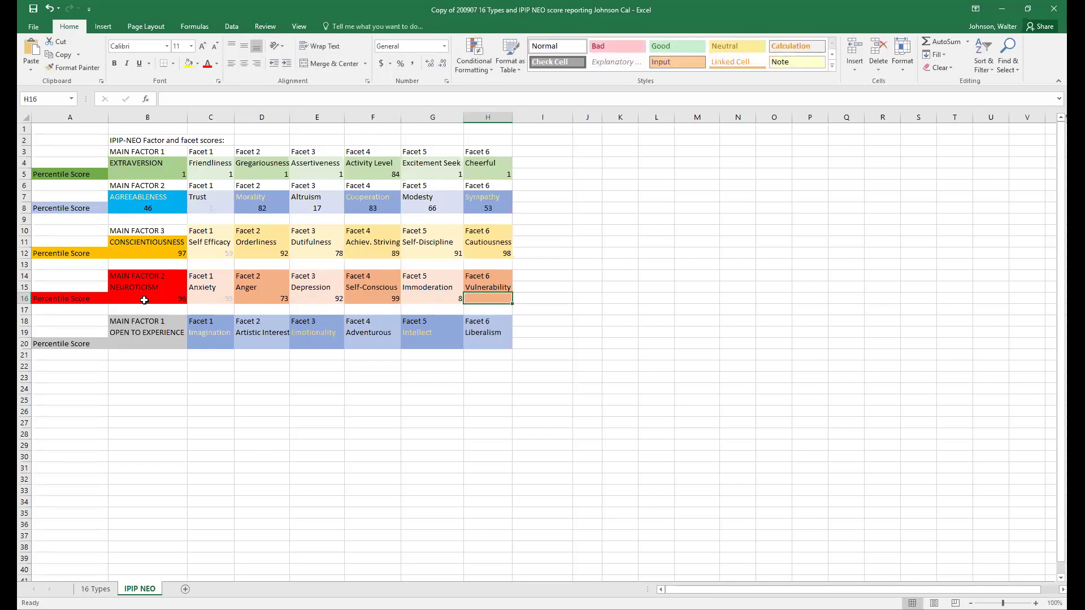
{"action": "type", "text": "99"}
{"action": "key", "text": "Return"}
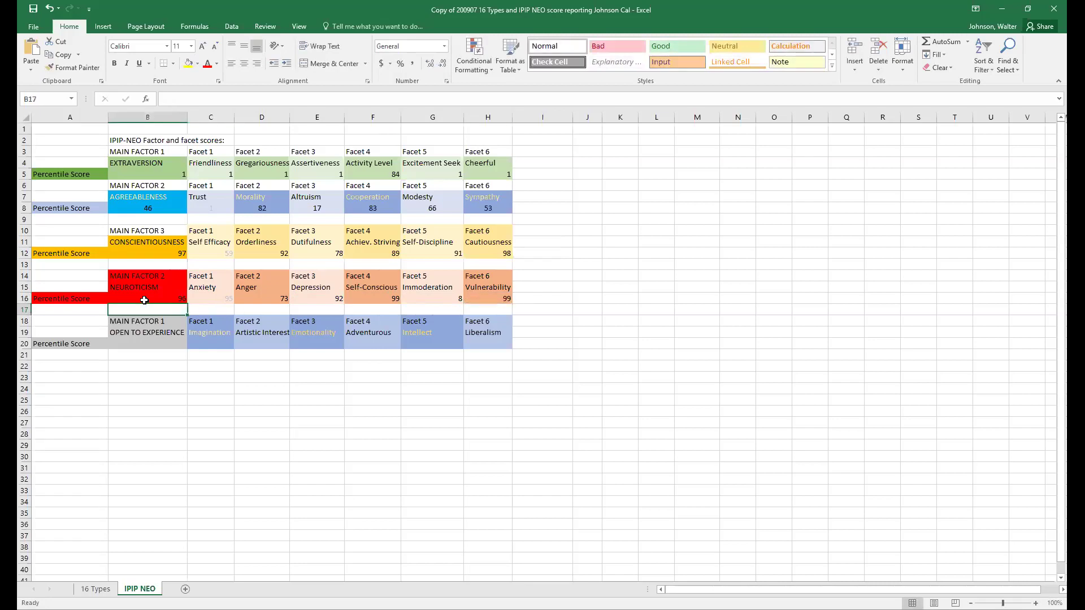
{"action": "left_click", "coordinate": [129, 343]}
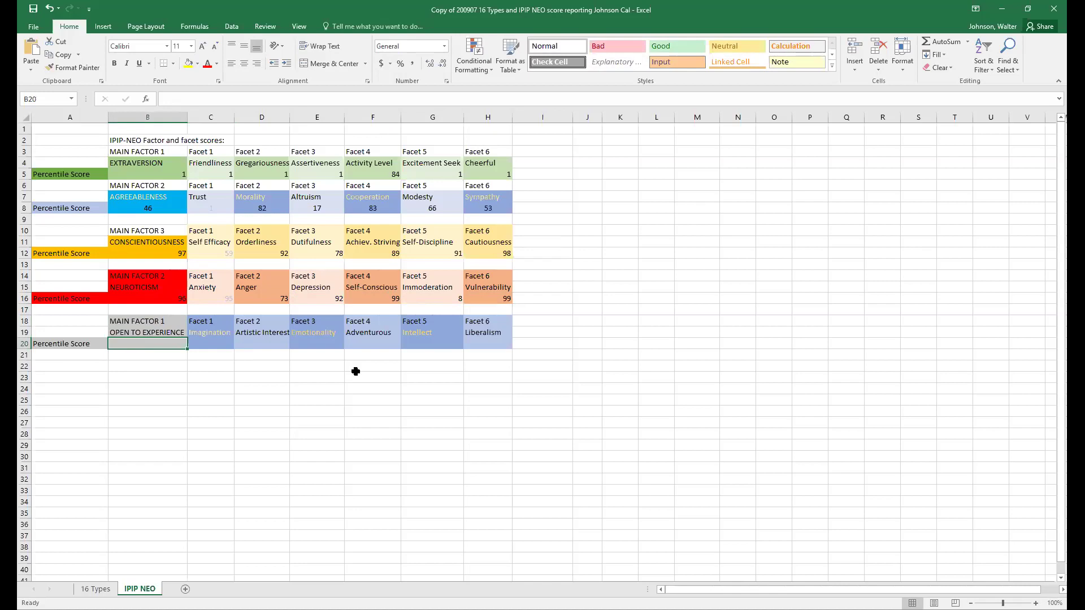
- Enter 32 for Openness, 1 for Imagination and 50 for Artistic Interest in B20:D20
{"action": "type", "text": "32"}
{"action": "key", "text": "Tab"}
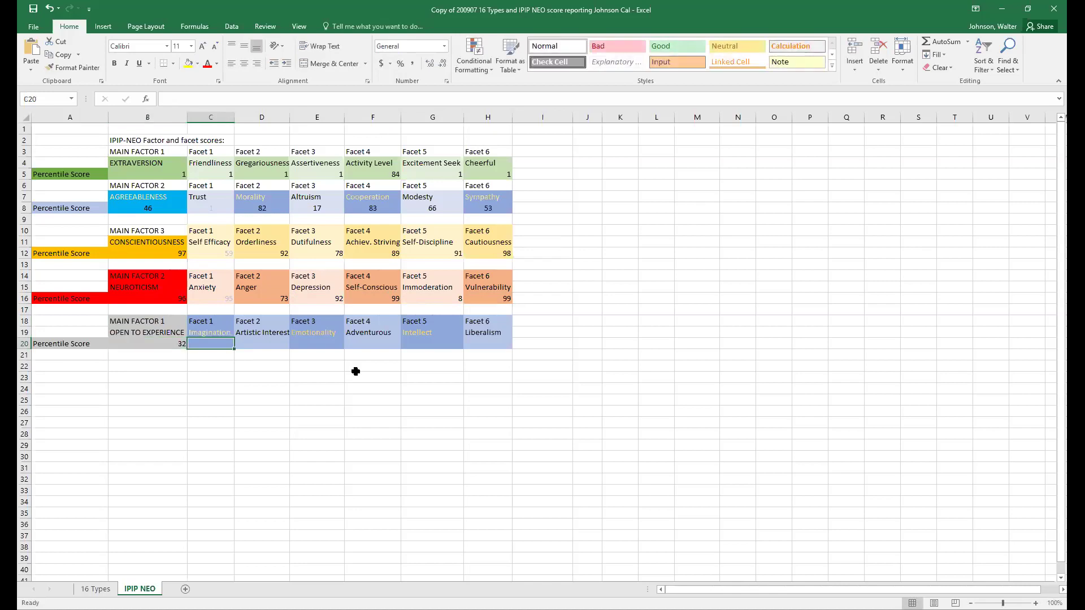
{"action": "type", "text": "1"}
{"action": "key", "text": "Tab"}
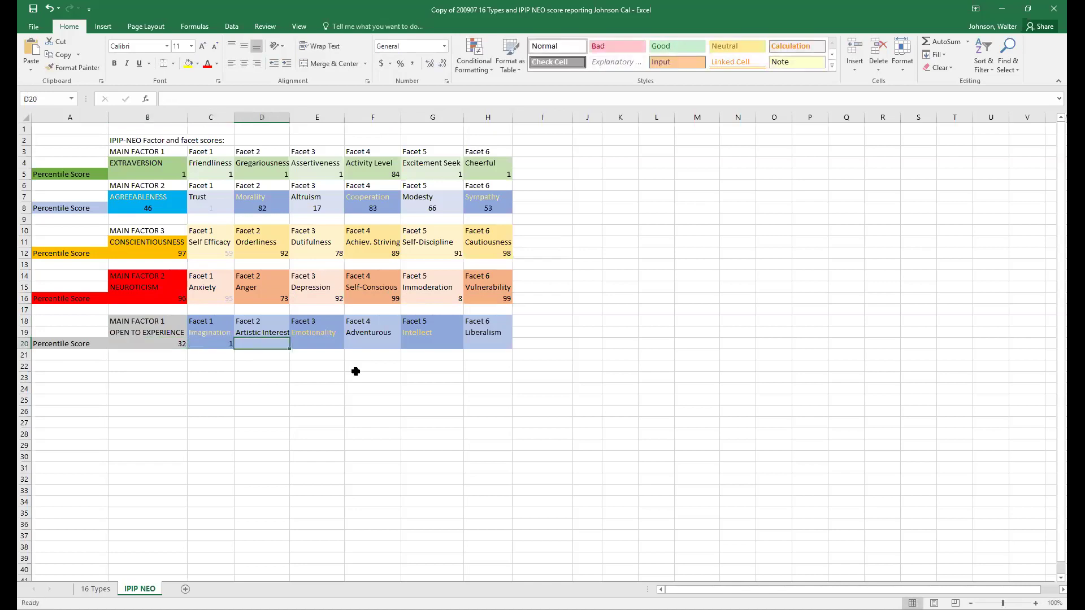
{"action": "type", "text": "50"}
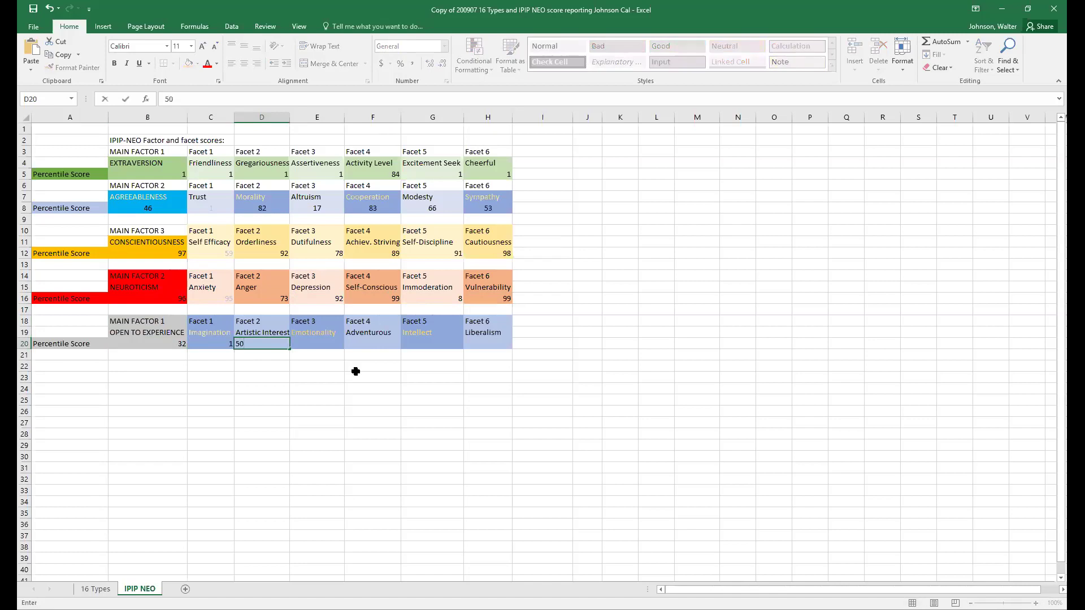
{"action": "key", "text": "Tab"}
- Enter Emotionality 73, Adventurousness 29, Intellect 49 and Liberalism 89 in E20:H20
{"action": "type", "text": "73"}
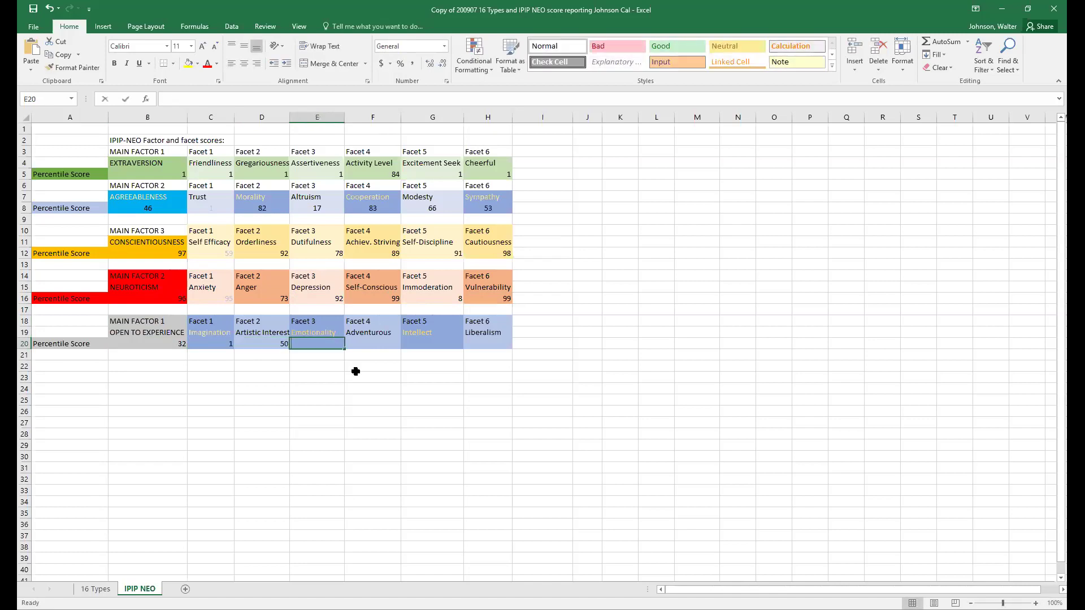
{"action": "key", "text": "Tab"}
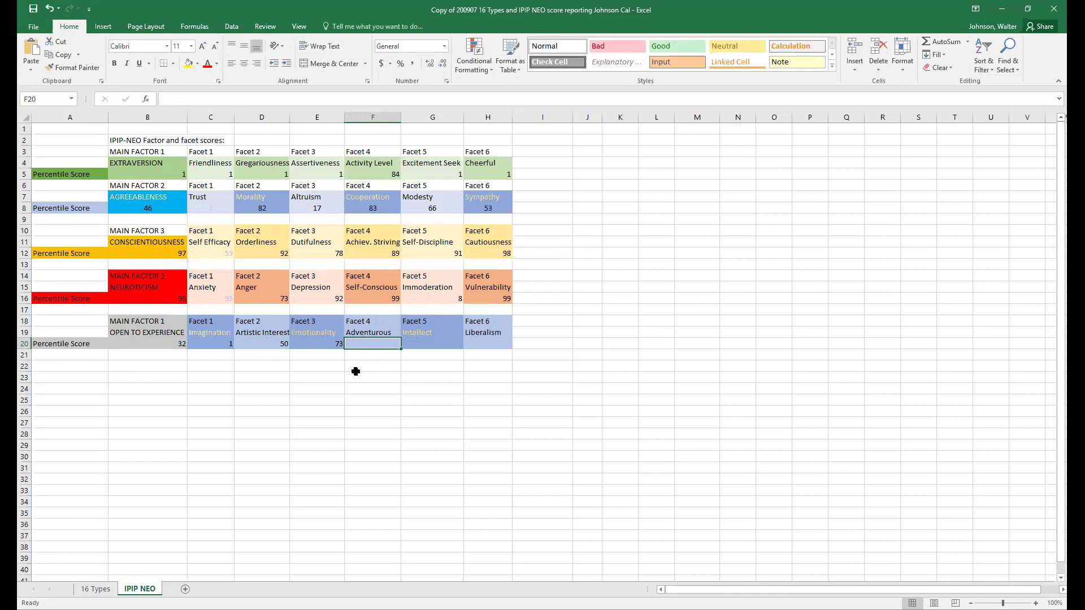
{"action": "type", "text": "29"}
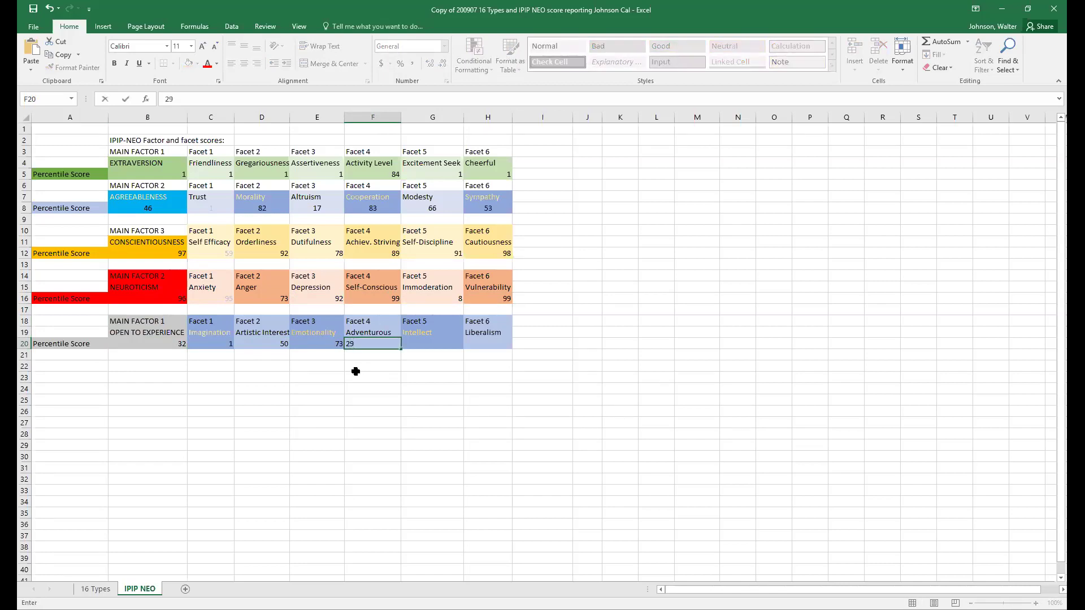
{"action": "key", "text": "Tab"}
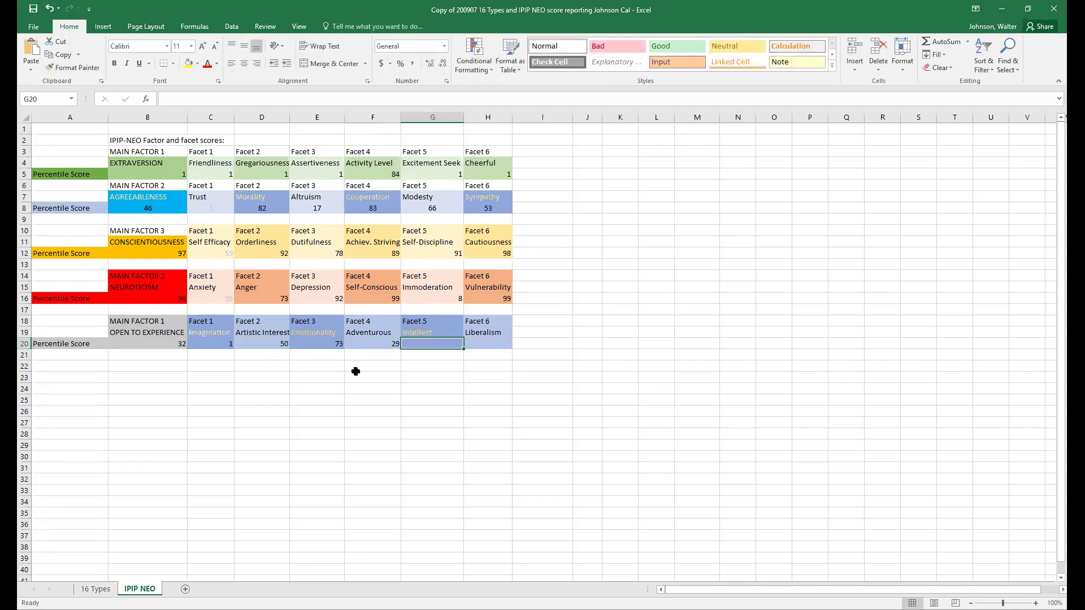
{"action": "type", "text": "49"}
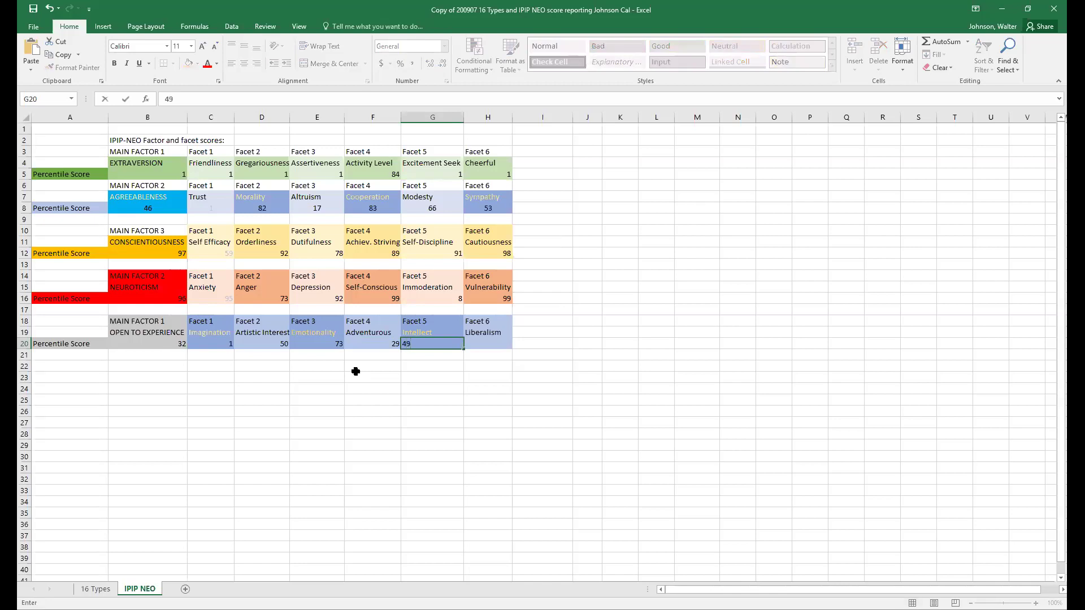
{"action": "key", "text": "Tab"}
{"action": "type", "text": "89"}
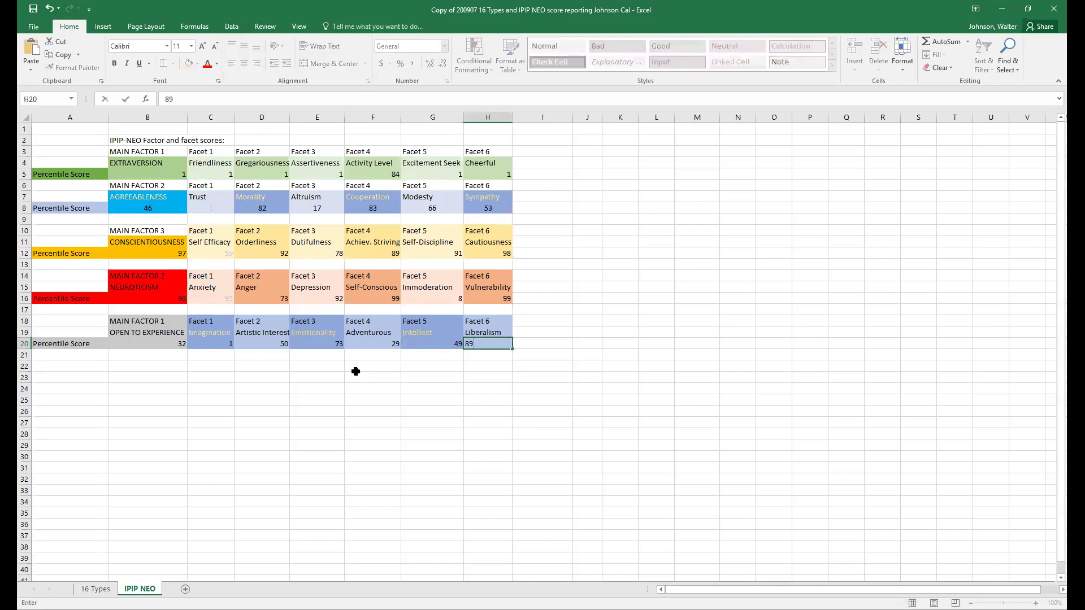
{"action": "left_click", "coordinate": [449, 411]}
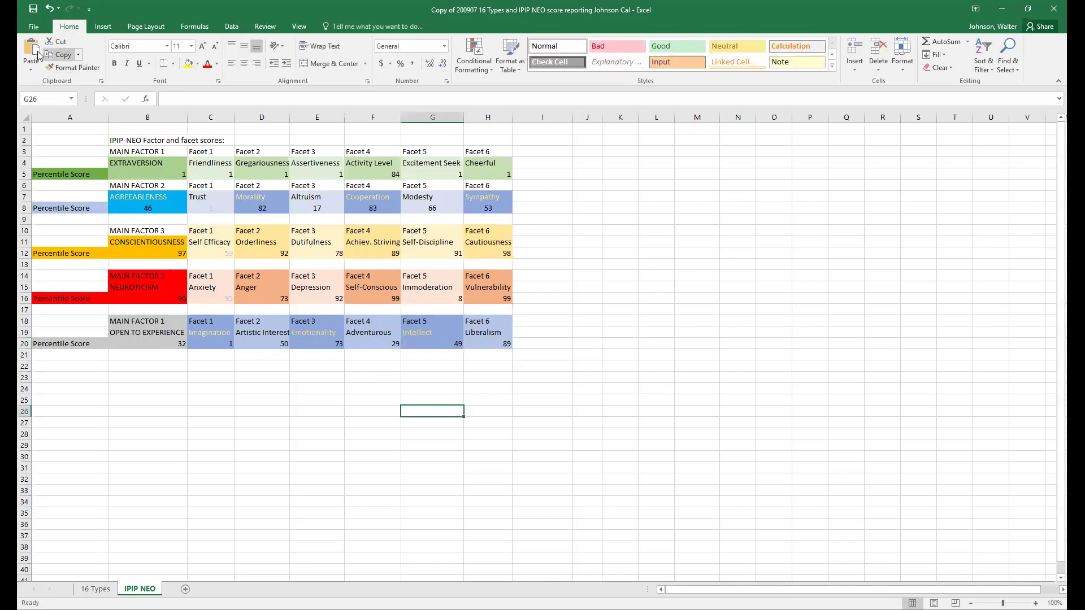
- Save the completed IPIP NEO workbook through File > Save
{"action": "left_click", "coordinate": [33, 26]}
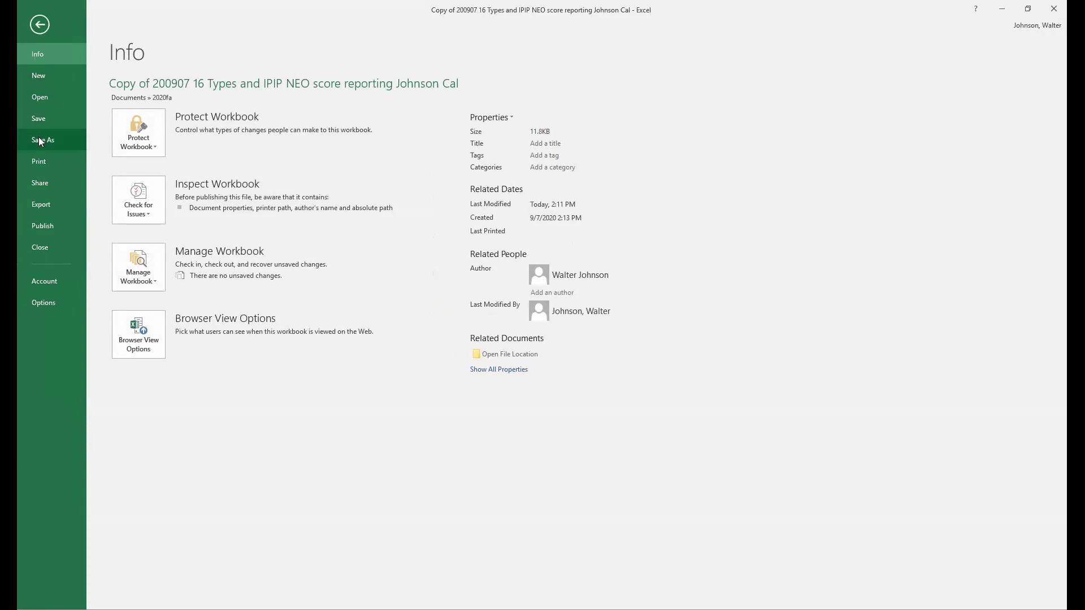
{"action": "left_click", "coordinate": [39, 121]}
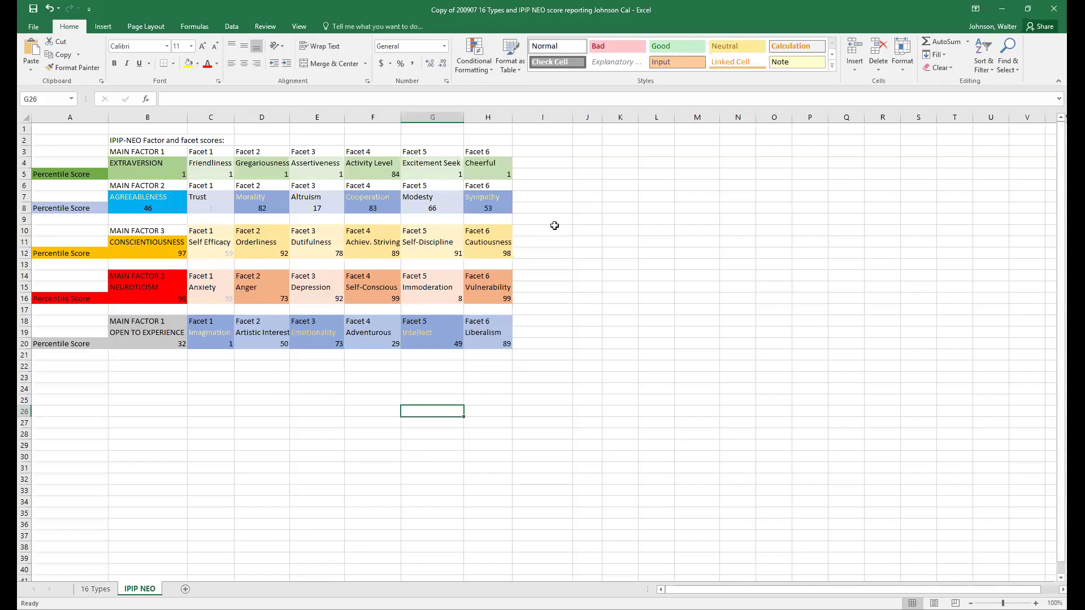